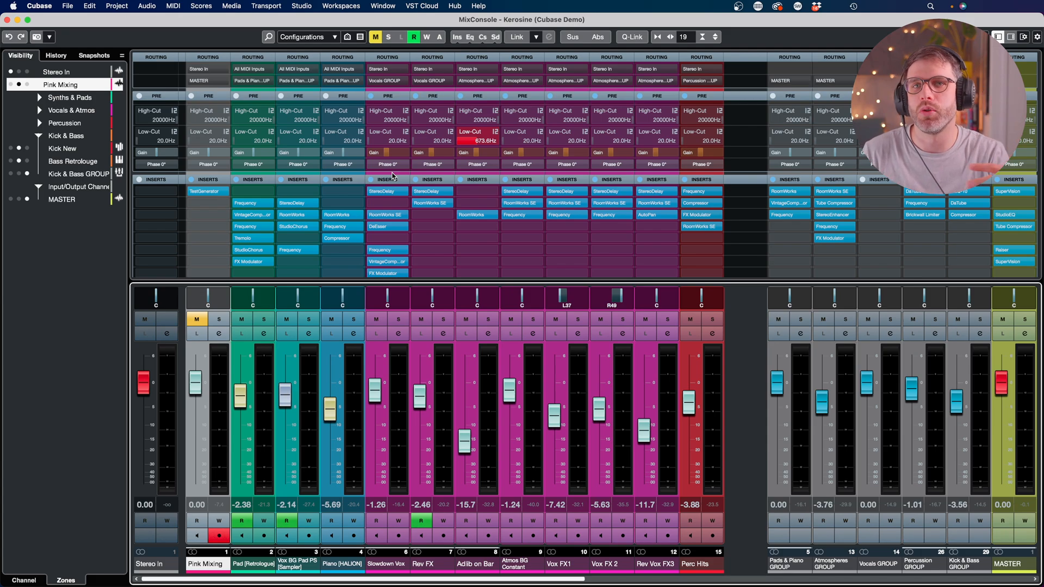
# - Inspect the Vox BG Pad, Piano, Pad and Pads & Piano GROUP tracks inside the Synths & Pads folder in the project window, collapsing it when done
pyautogui.press('F3')
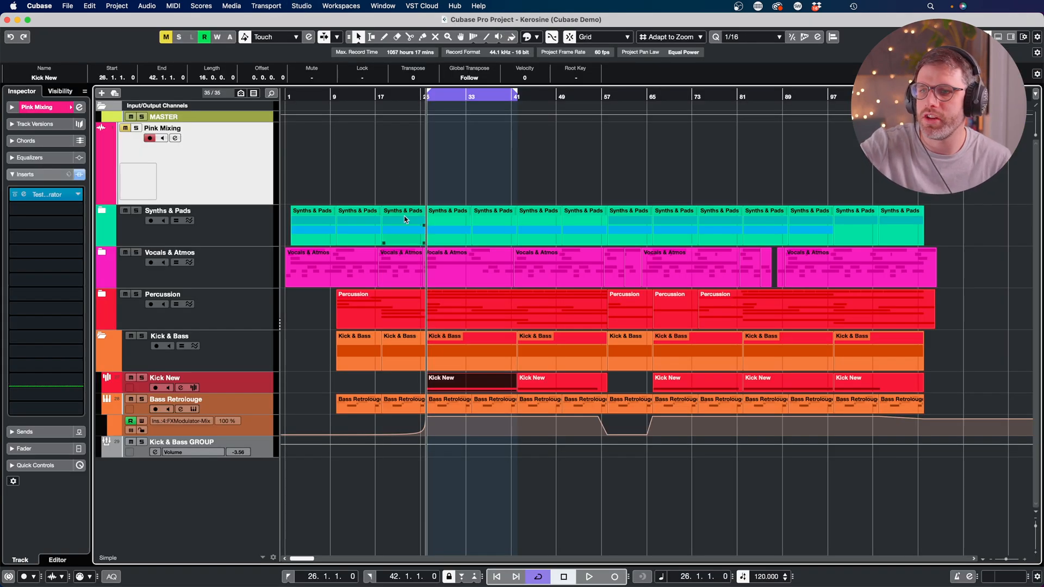
pyautogui.click(102, 212)
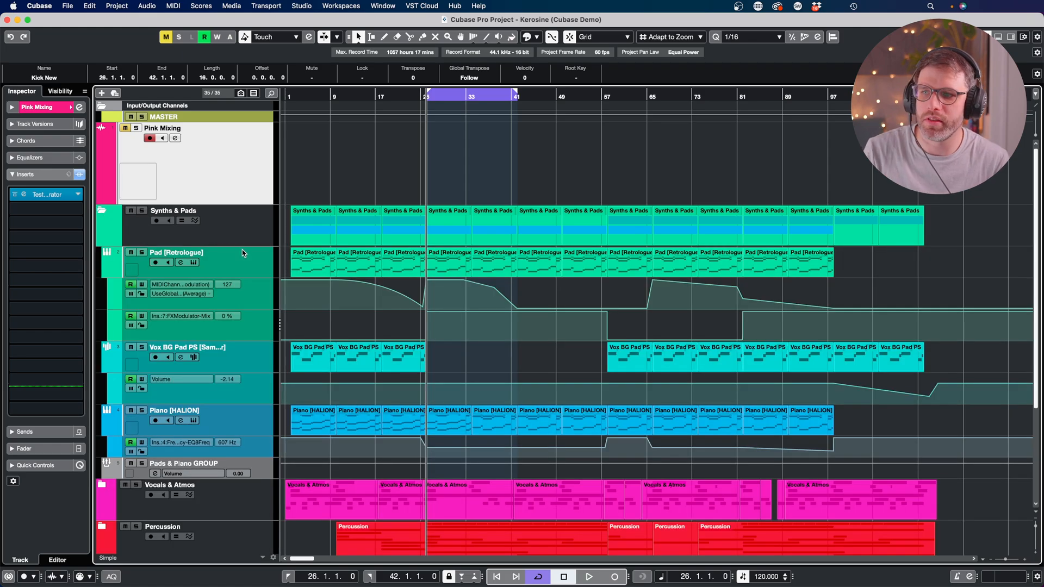
pyautogui.click(255, 267)
pyautogui.click(256, 351)
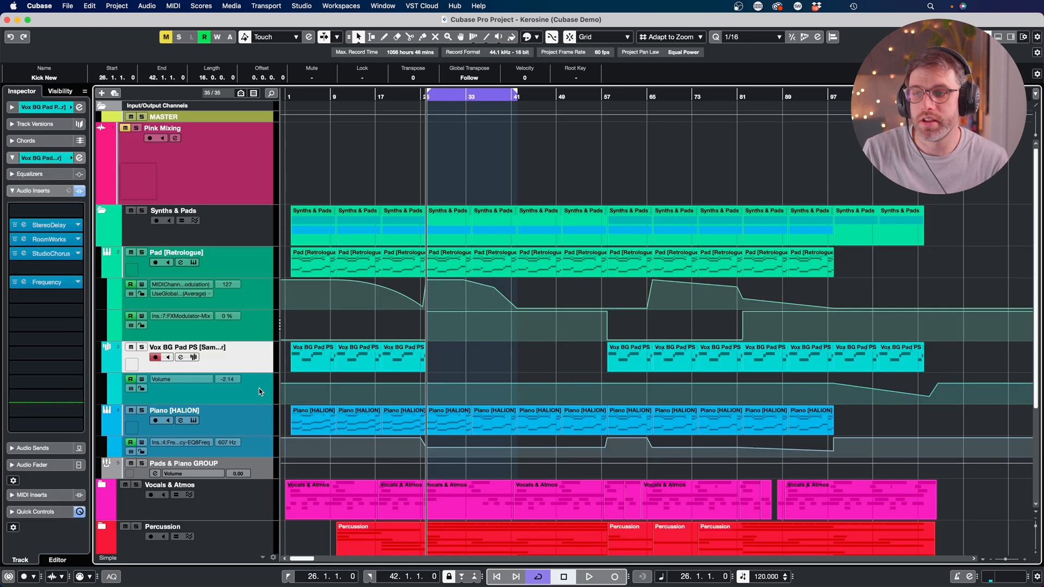
pyautogui.click(253, 417)
pyautogui.scroll(-5, 252, 405)
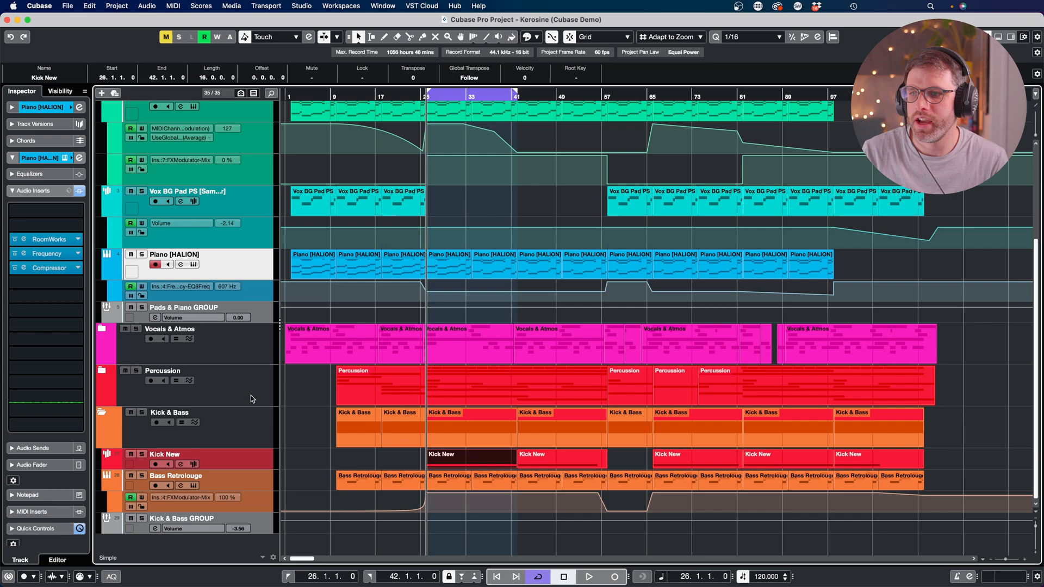
pyautogui.click(265, 310)
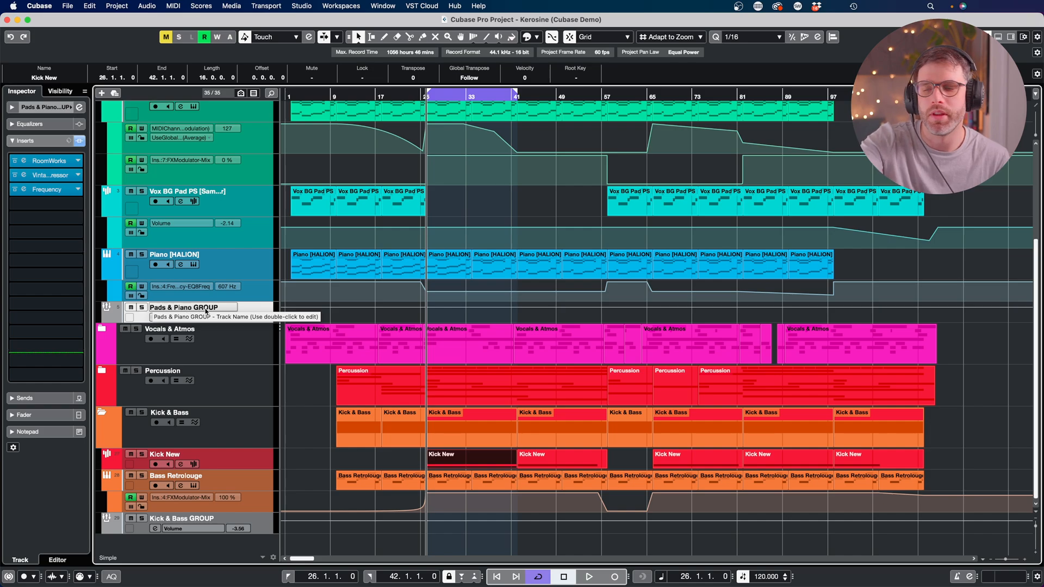
pyautogui.scroll(5, 252, 306)
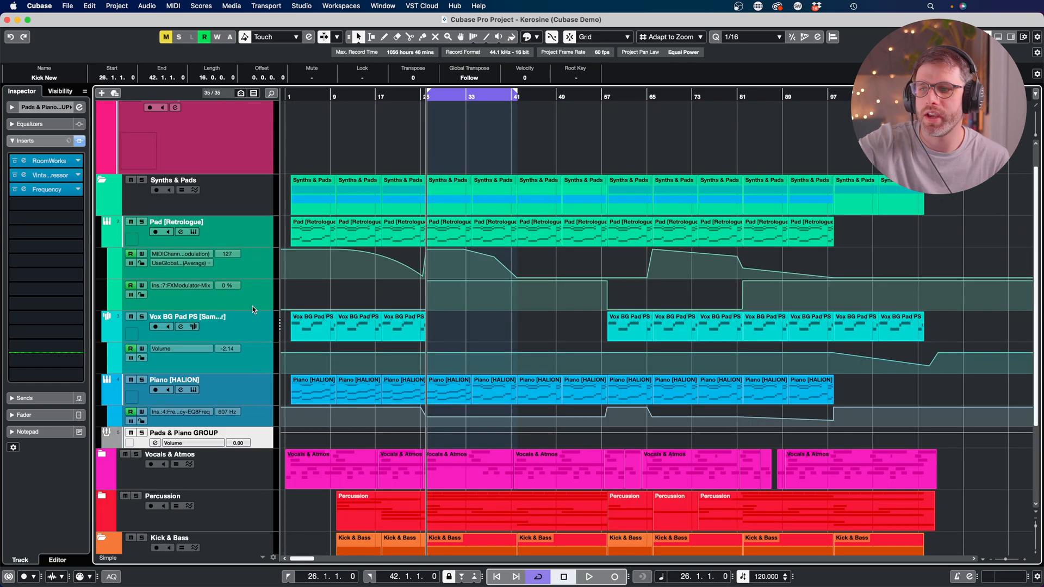
pyautogui.click(102, 182)
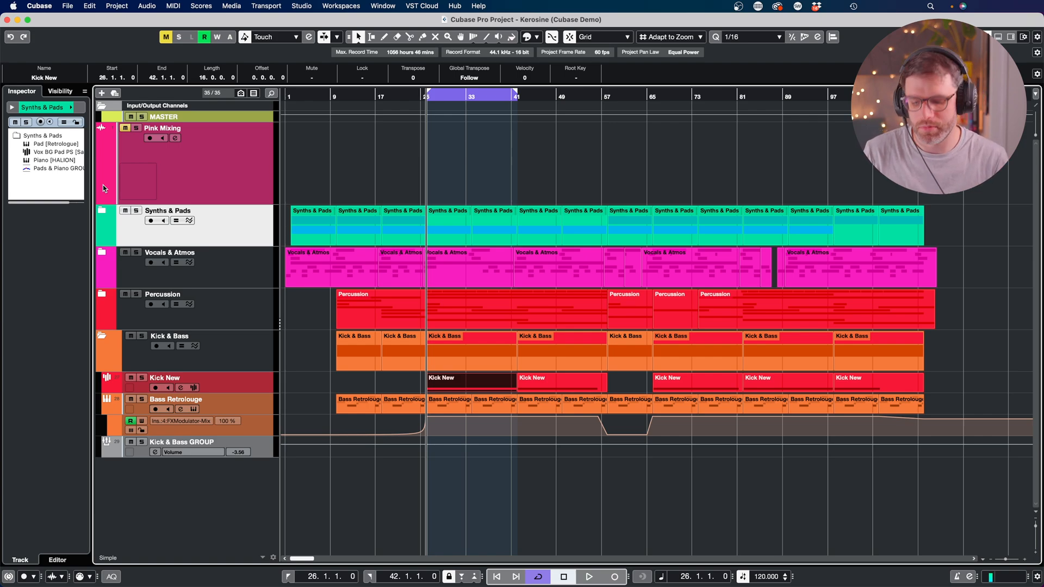
# - Bring up the MixConsole, then hide and restore its channel visibility list
pyautogui.press('F3')
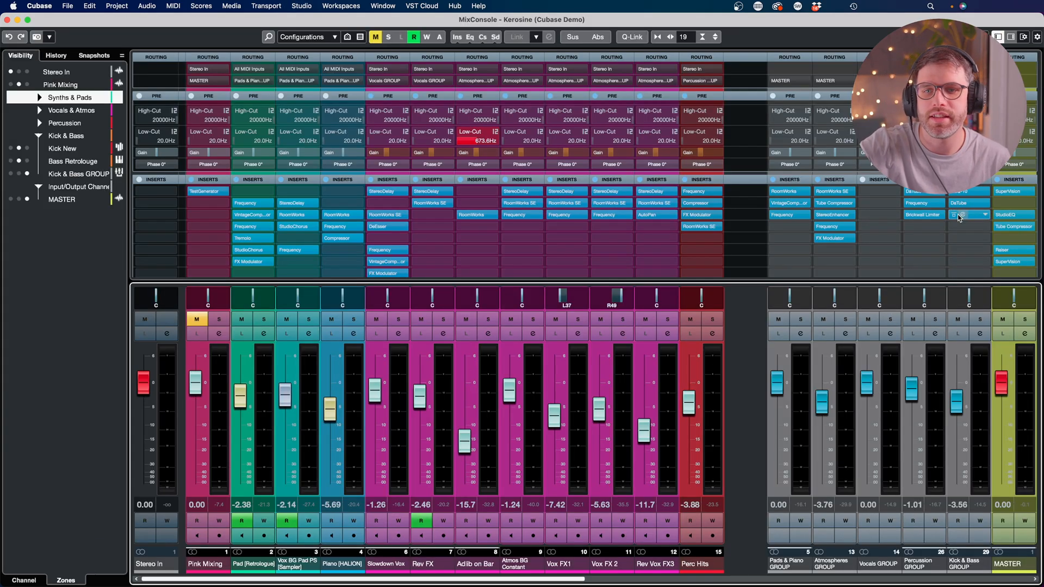
pyautogui.moveTo(999, 195)
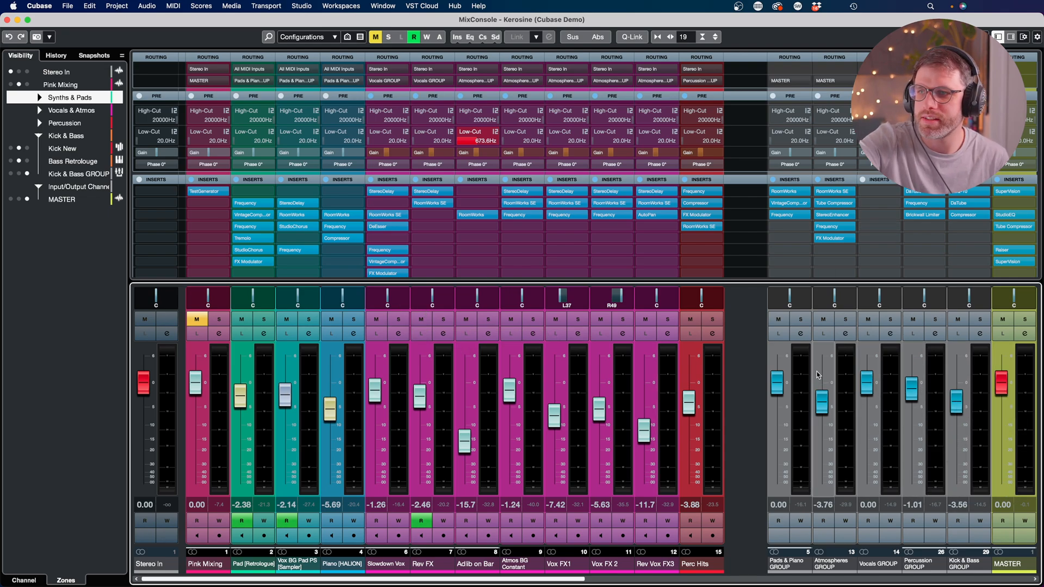
pyautogui.click(999, 36)
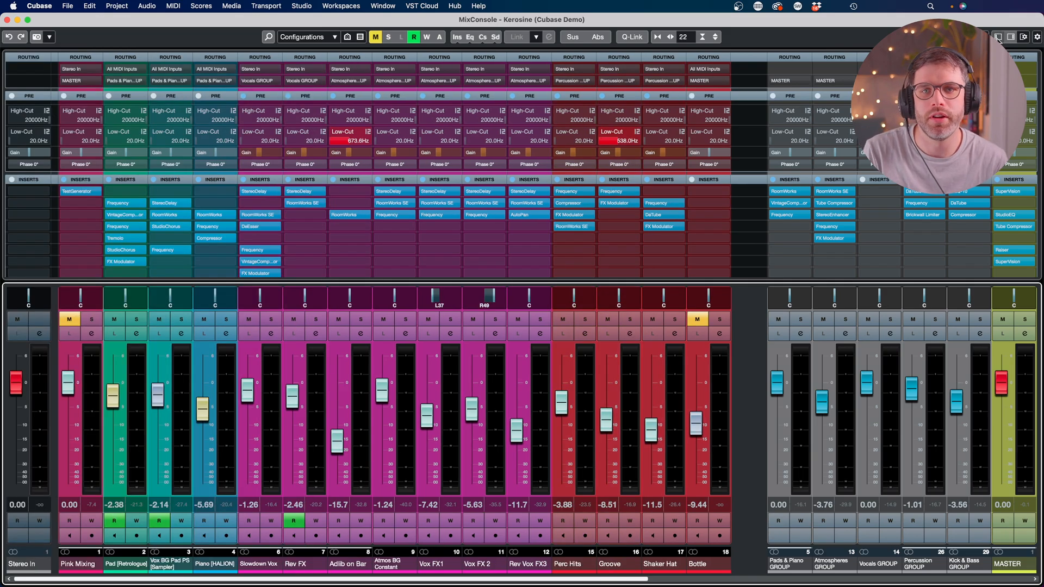
pyautogui.click(998, 37)
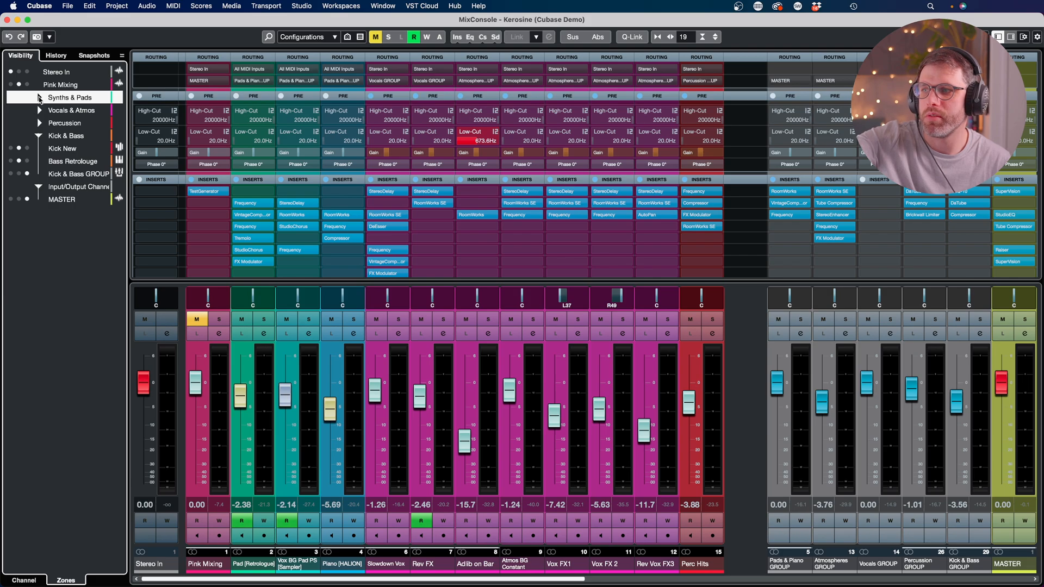
# - Expand Synths & Pads in the mixer's visibility list, then move Pads & Piano GROUP into the main fader area and back to its fixed zone
pyautogui.click(39, 98)
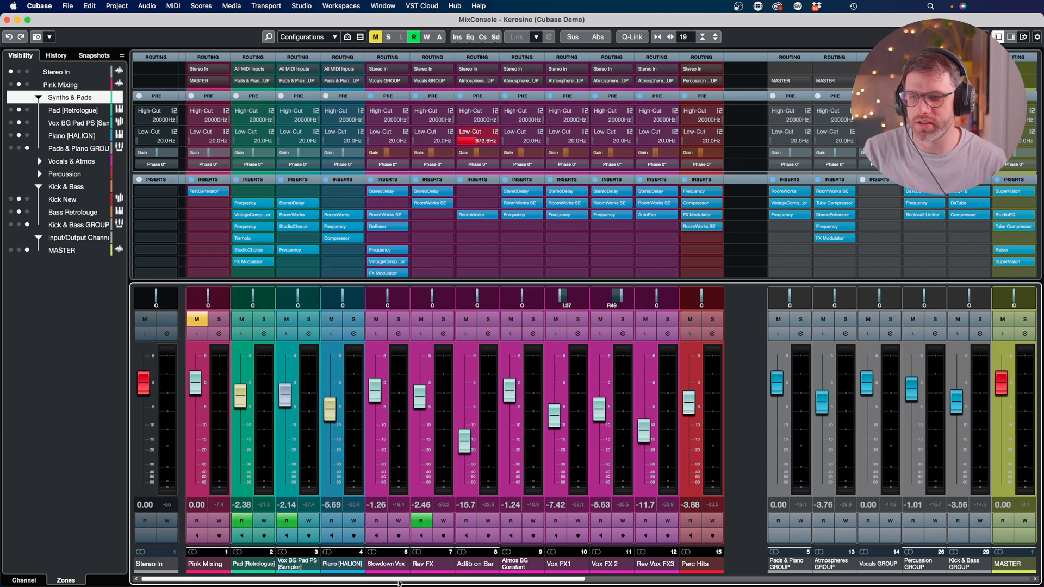
pyautogui.moveTo(415, 579); pyautogui.dragTo(384, 582)
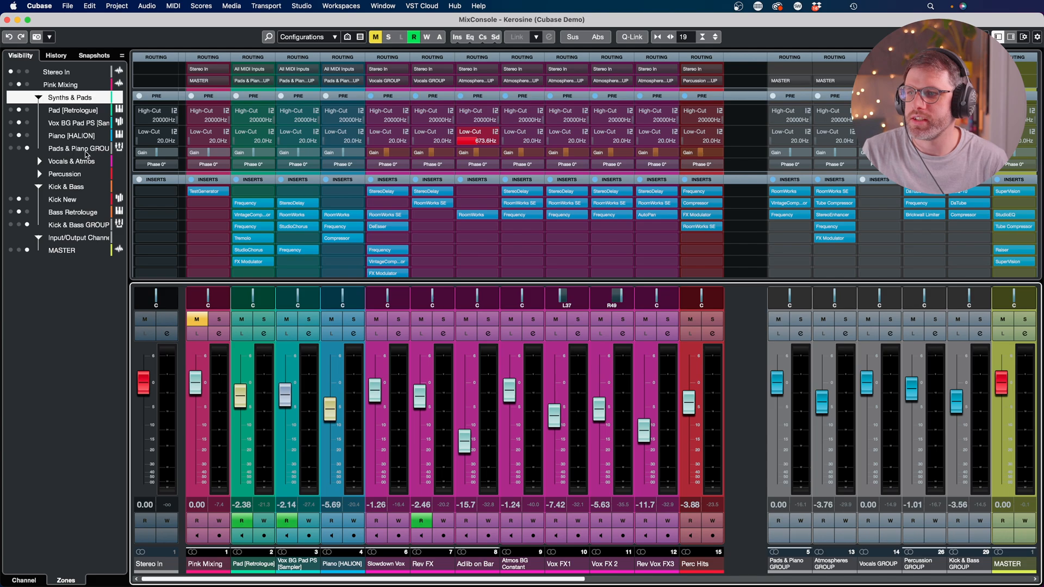
pyautogui.click(19, 149)
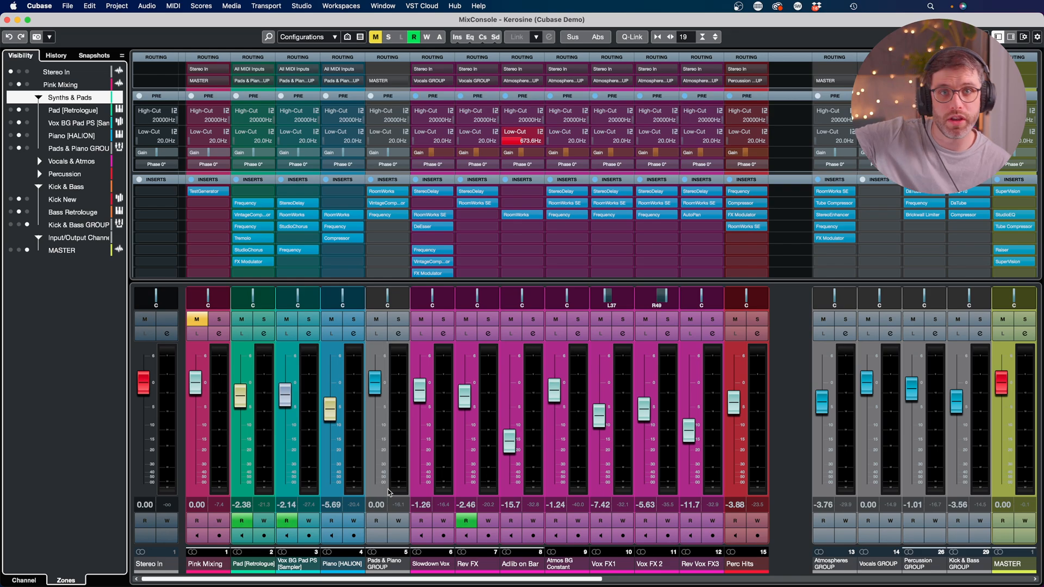
pyautogui.click(27, 148)
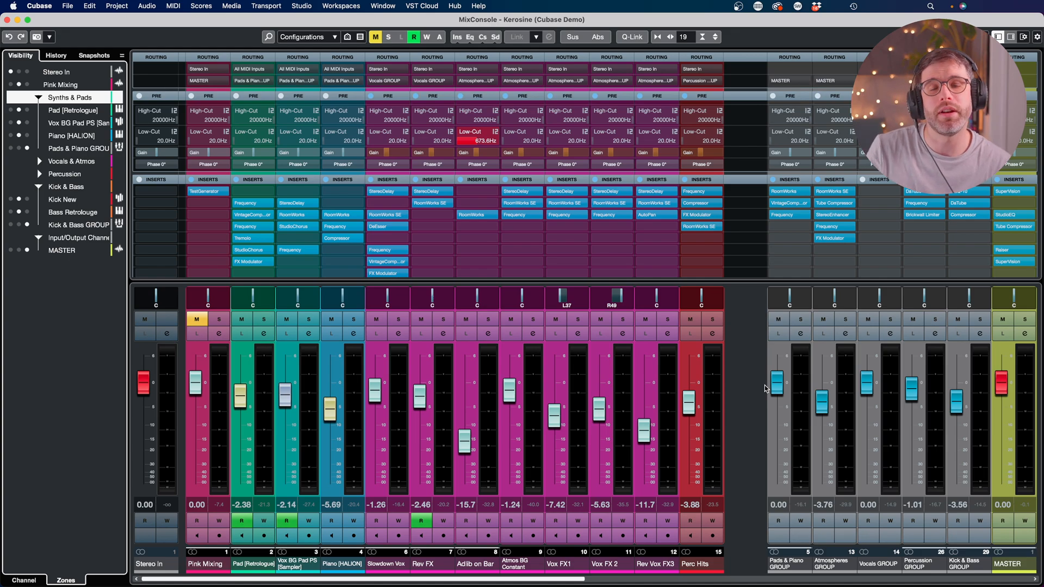
# - Collapse the Synths & Pads folder in the project window and select the Pink Mixing track
pyautogui.press('F3')
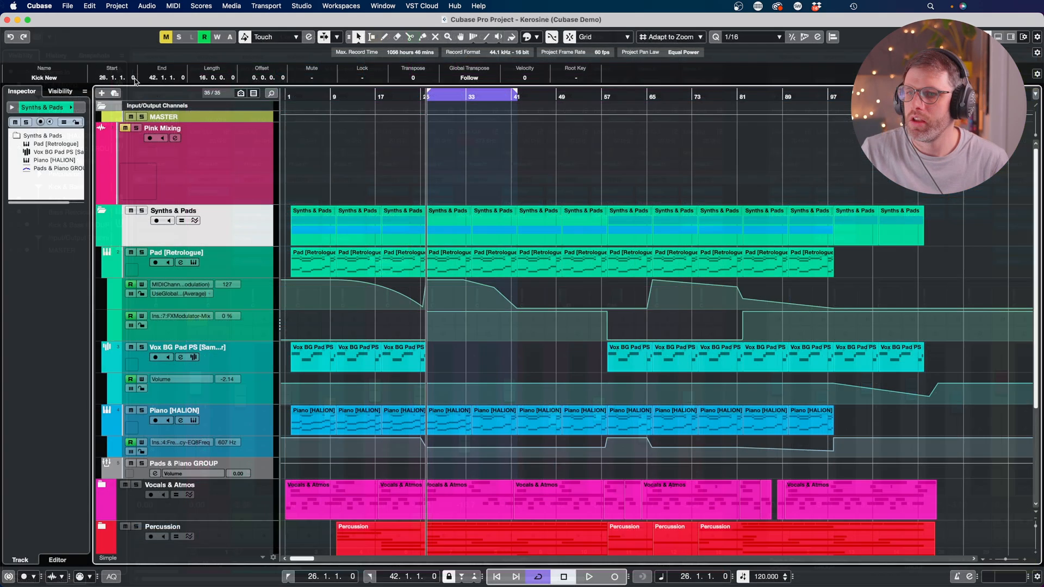
pyautogui.click(103, 211)
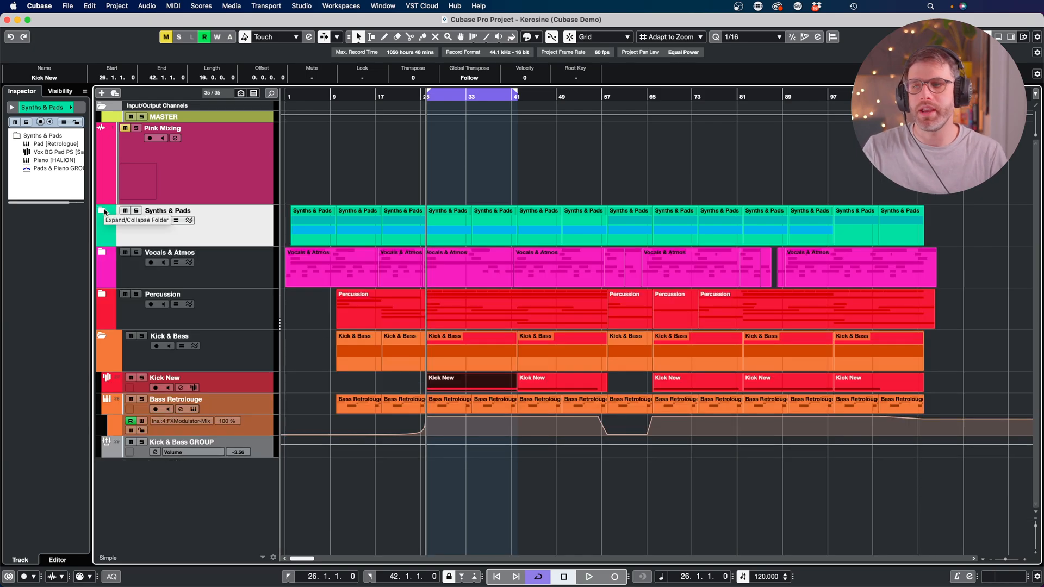
pyautogui.click(234, 143)
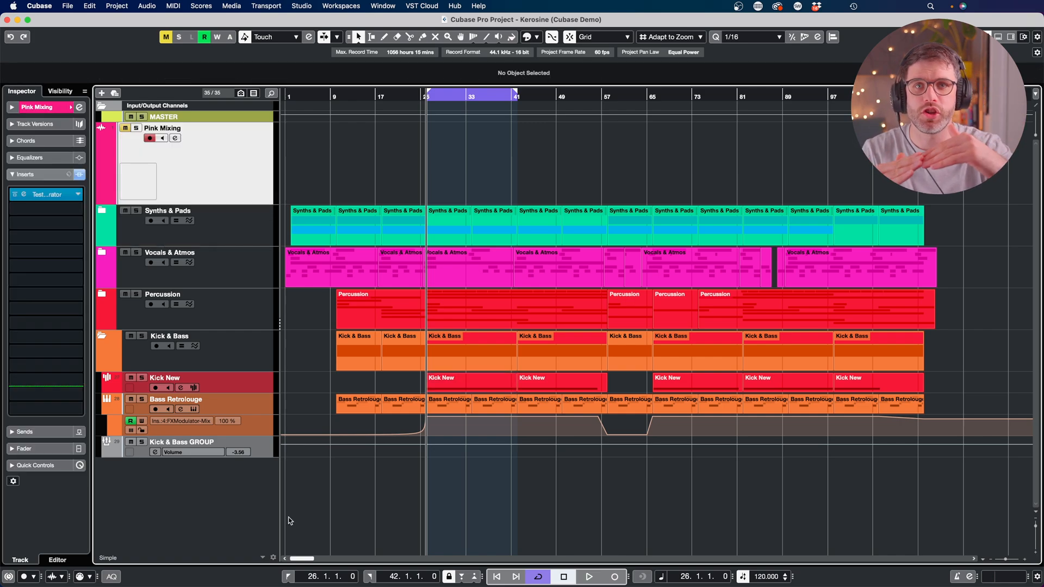
# - Check the Pink Mixing channel in the mixer, and examine the signal type and level settings of its TestGenerator insert
pyautogui.press('F3')
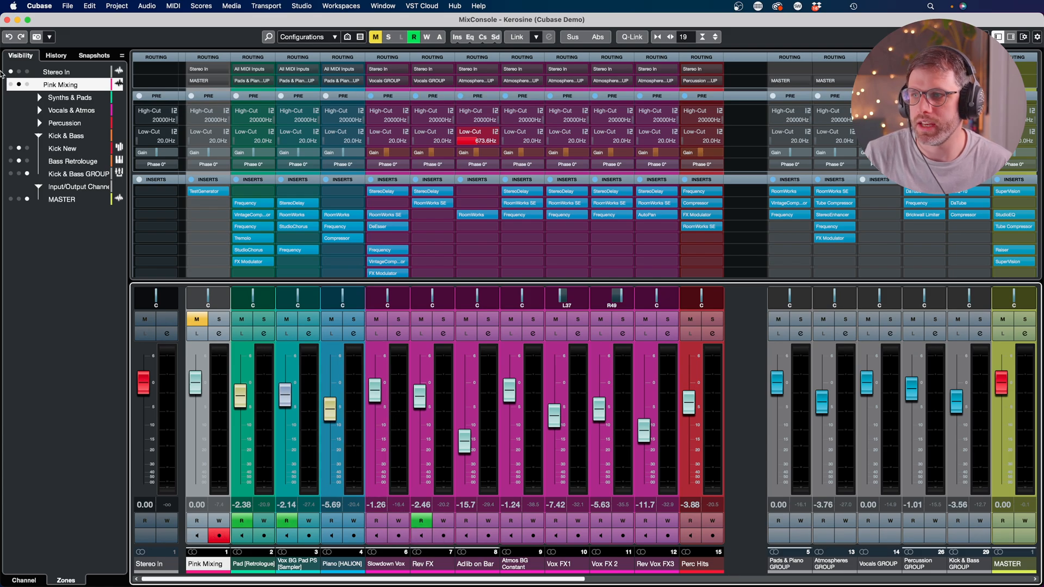
pyautogui.click(8, 20)
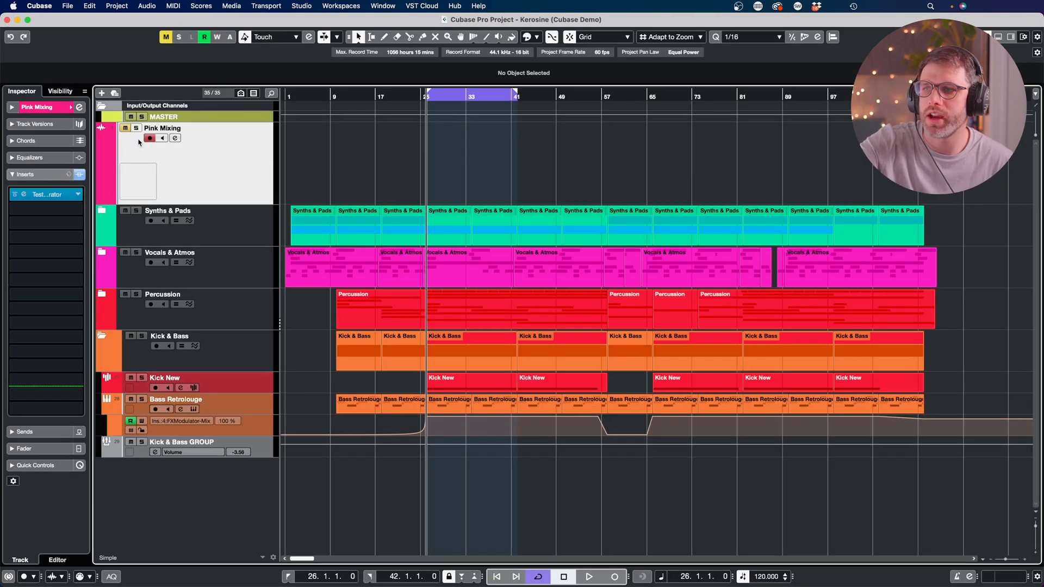
pyautogui.click(34, 195)
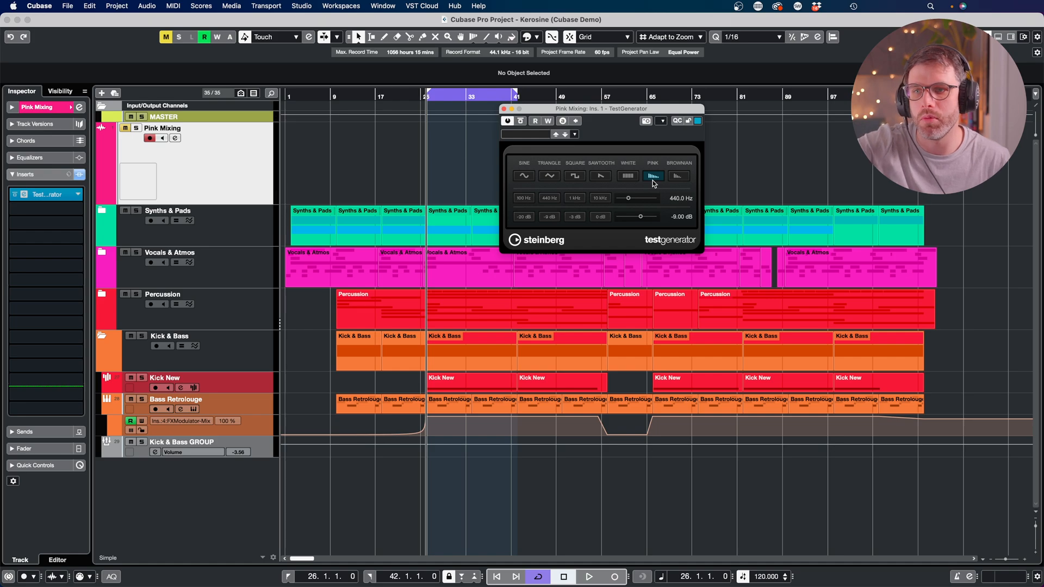
pyautogui.click(504, 111)
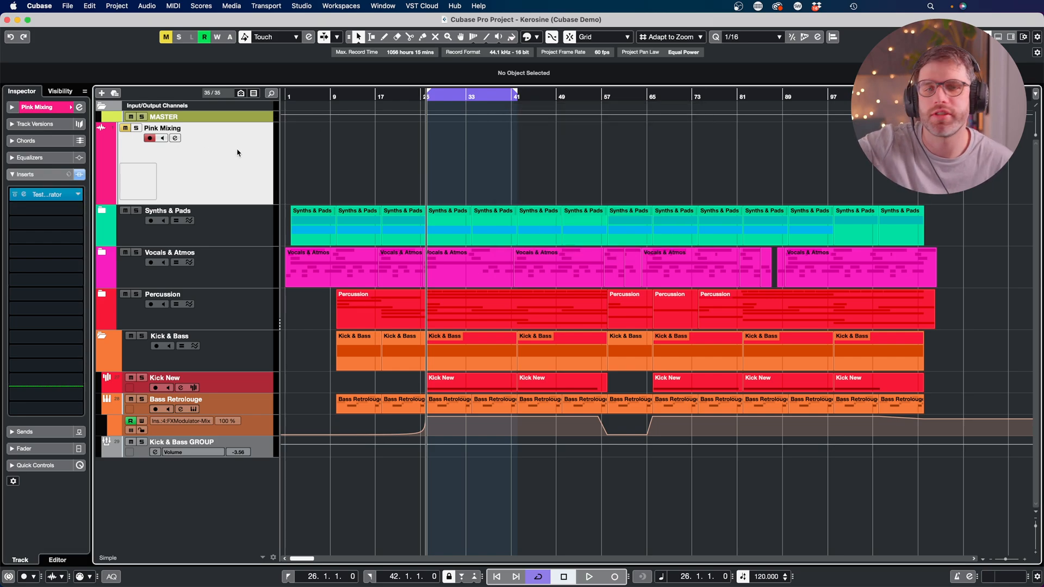
pyautogui.click(23, 197)
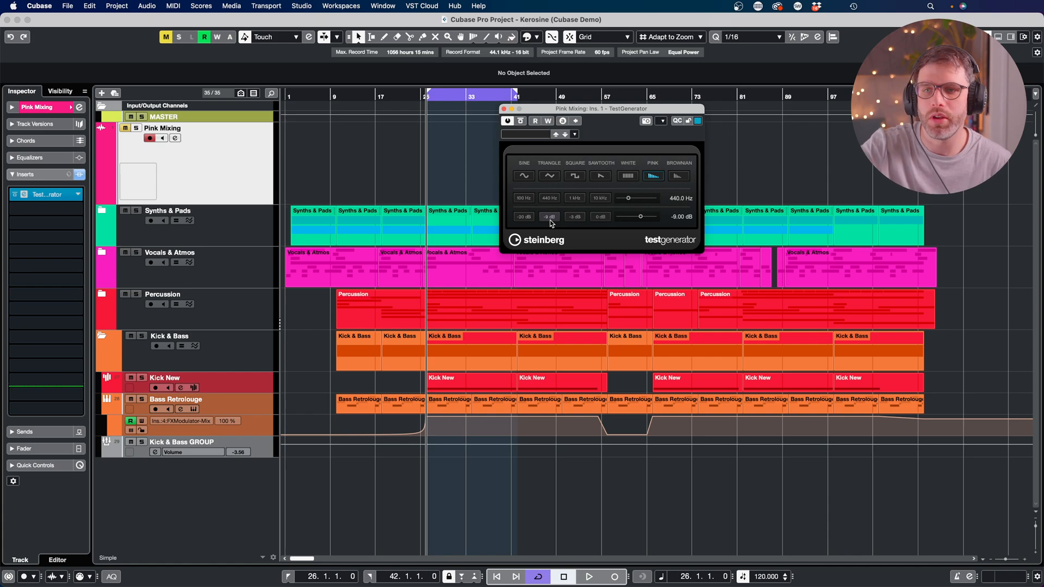
pyautogui.click(503, 109)
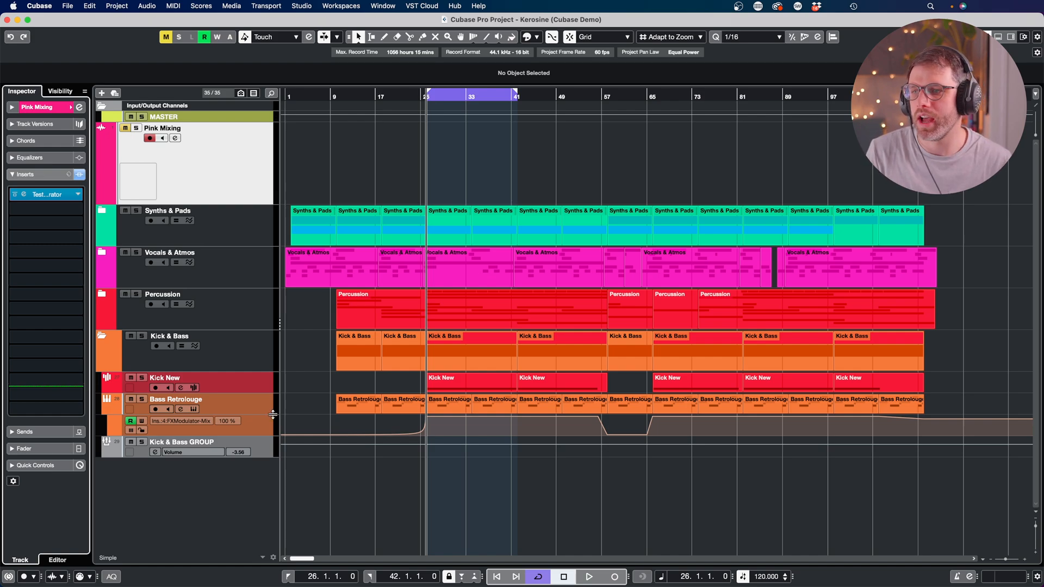
# - Solo the MASTER, Kick New and Pink Mixing tracks and start playback
pyautogui.click(141, 117)
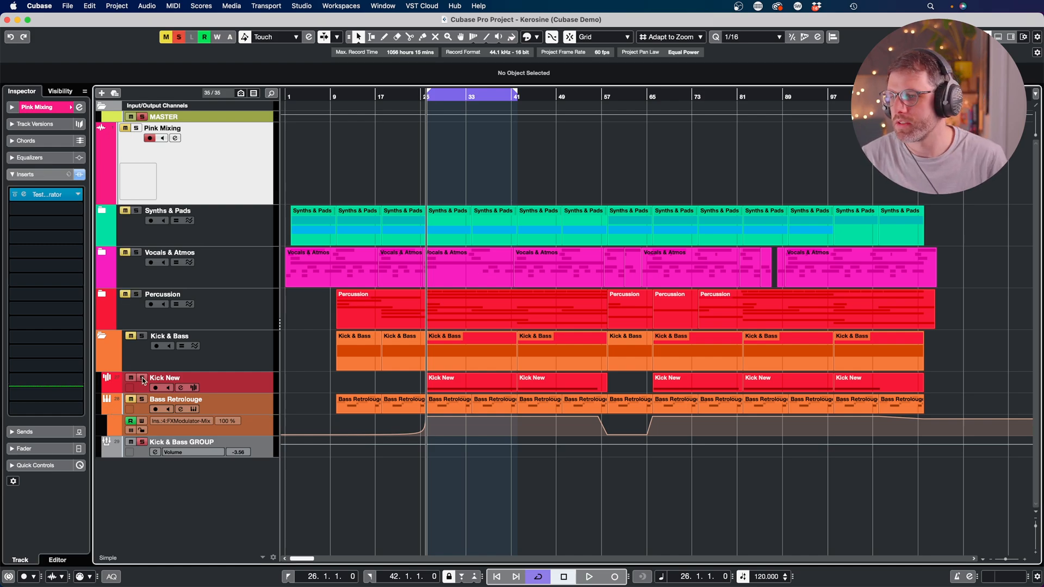
pyautogui.click(135, 128)
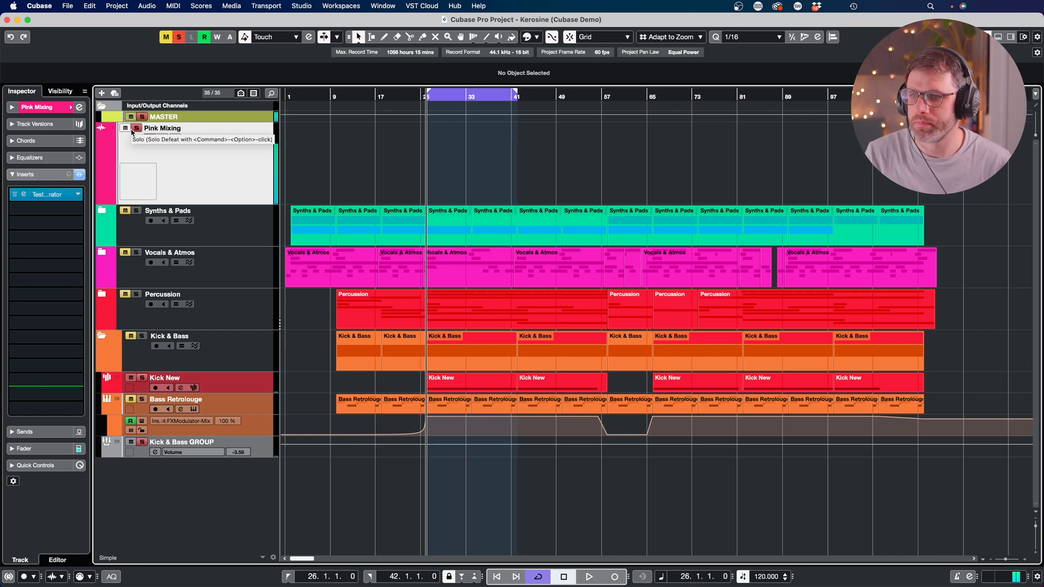
pyautogui.press('space')
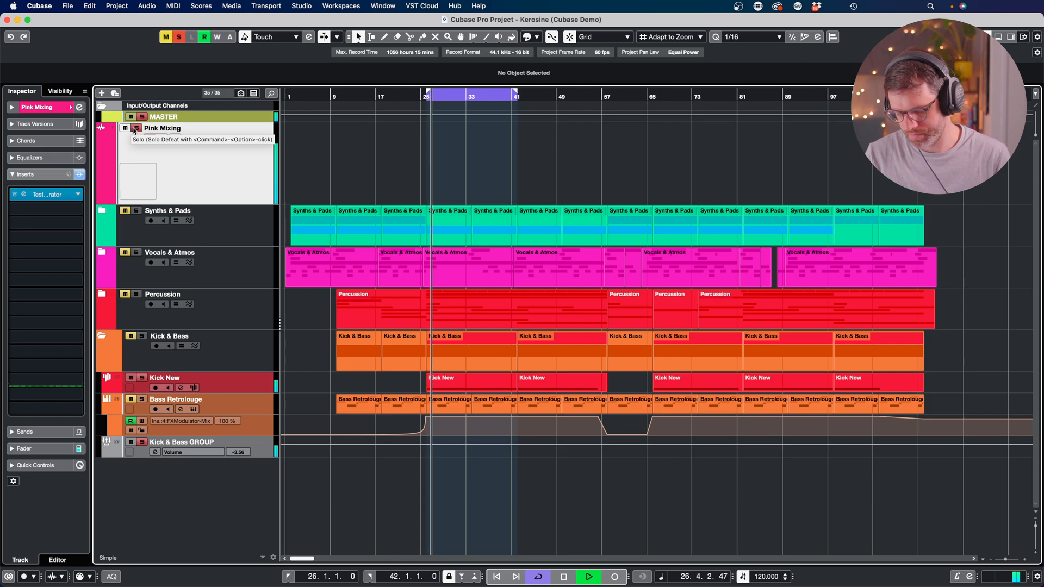
# - Toggle the Kick New channel's solo in the mixer to compare it against the pink noise, leaving it unsoloed
pyautogui.press('F3')
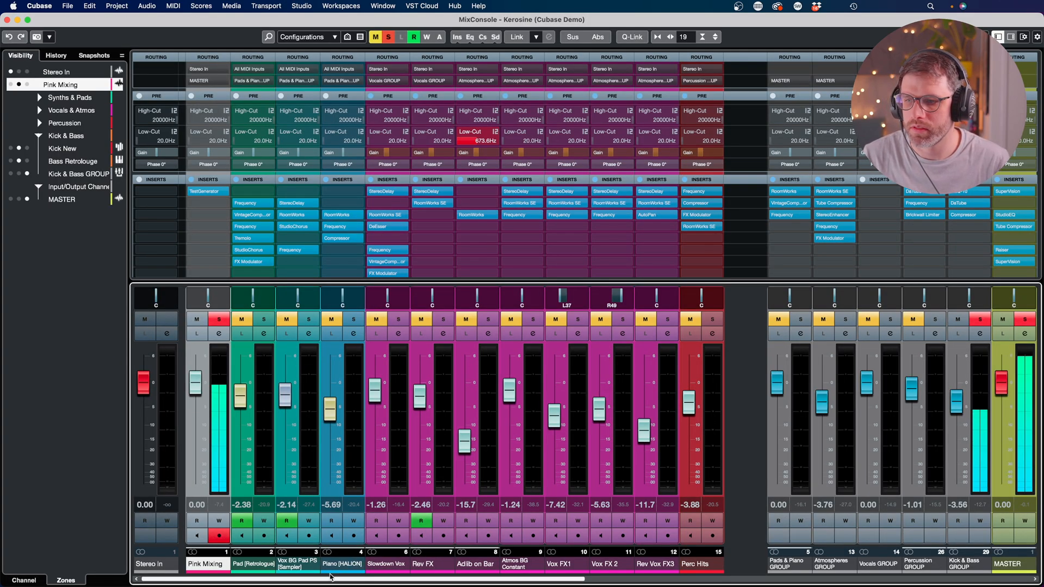
pyautogui.hscroll(10, 312, 583)
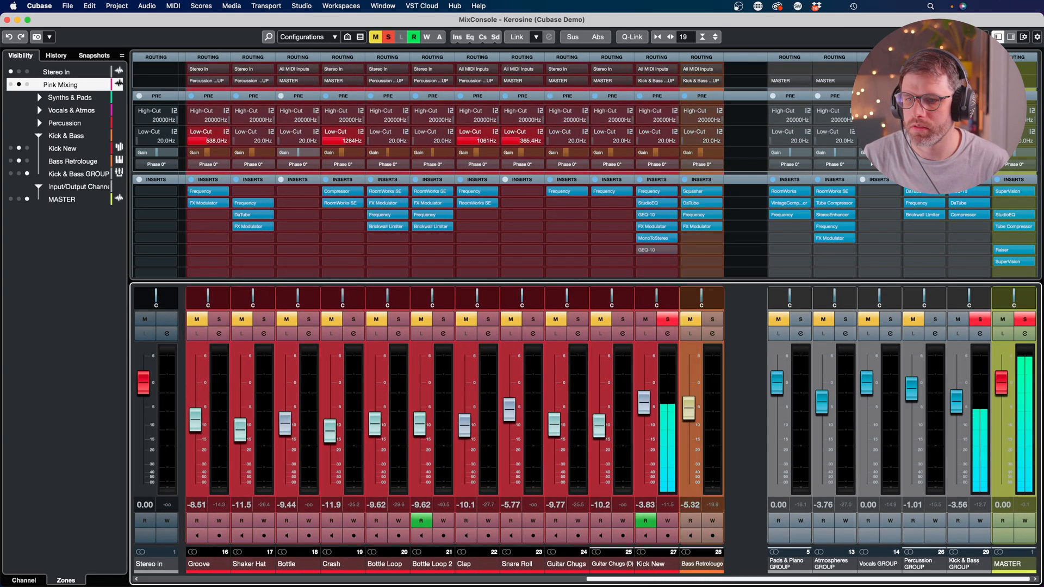
pyautogui.click(666, 321)
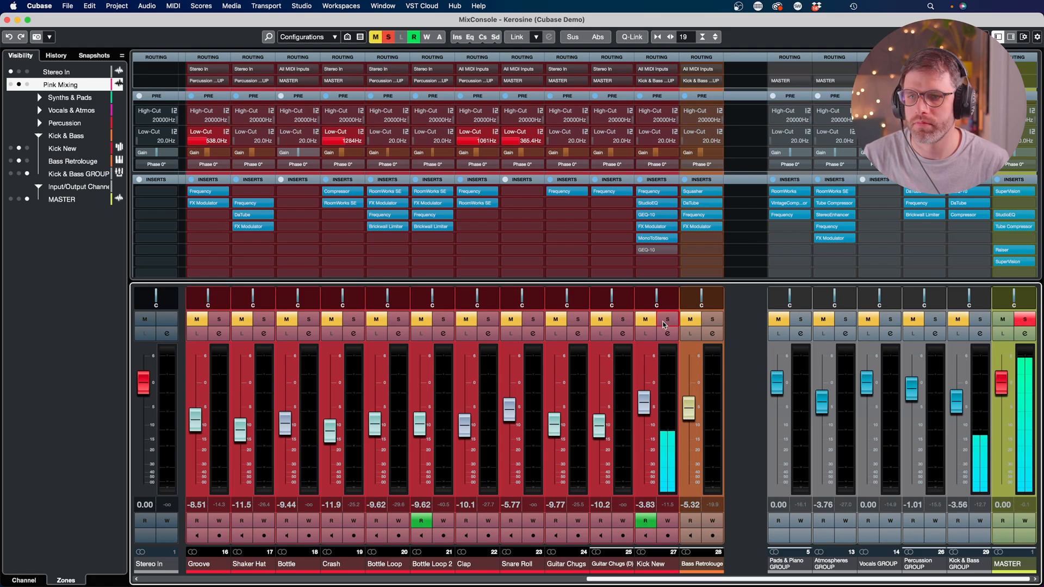
pyautogui.click(664, 320)
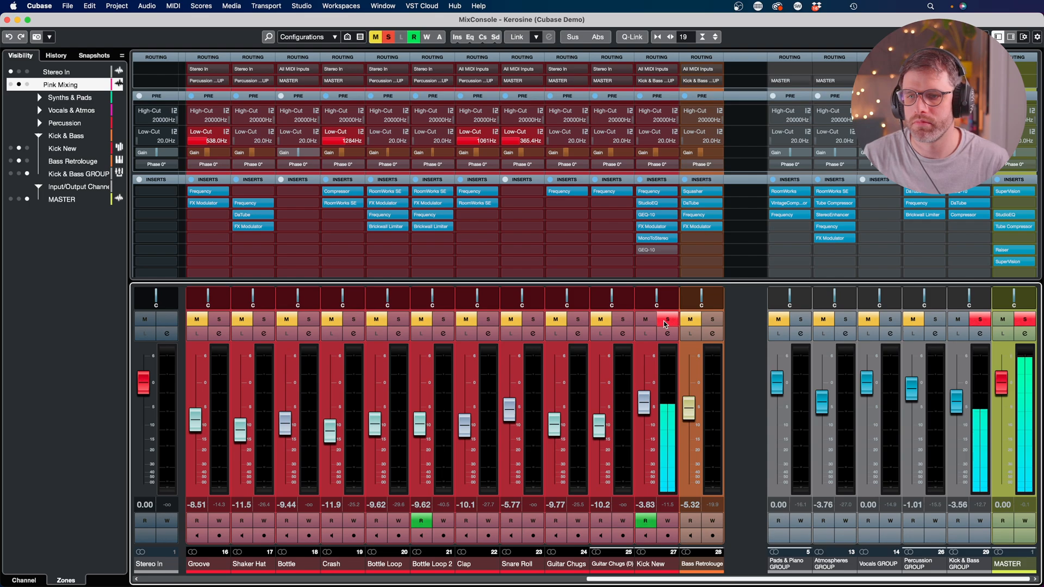
pyautogui.click(663, 321)
# - Solo the Slowdown Vox channel in the mixer and expand the Vocals & Atmos folder in the project window
pyautogui.moveTo(602, 584); pyautogui.dragTo(233, 584)
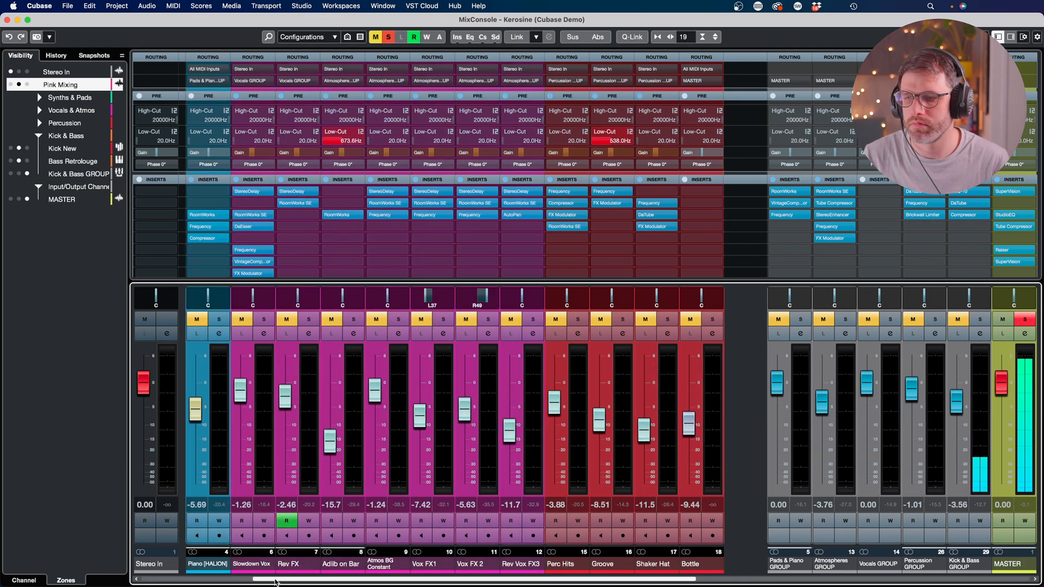
pyautogui.click(307, 321)
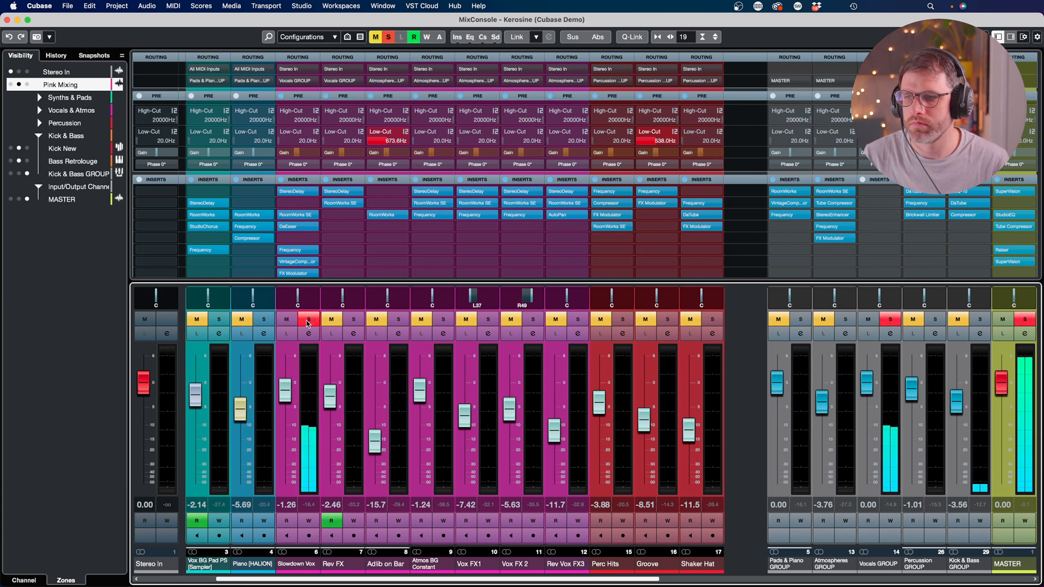
pyautogui.click(7, 19)
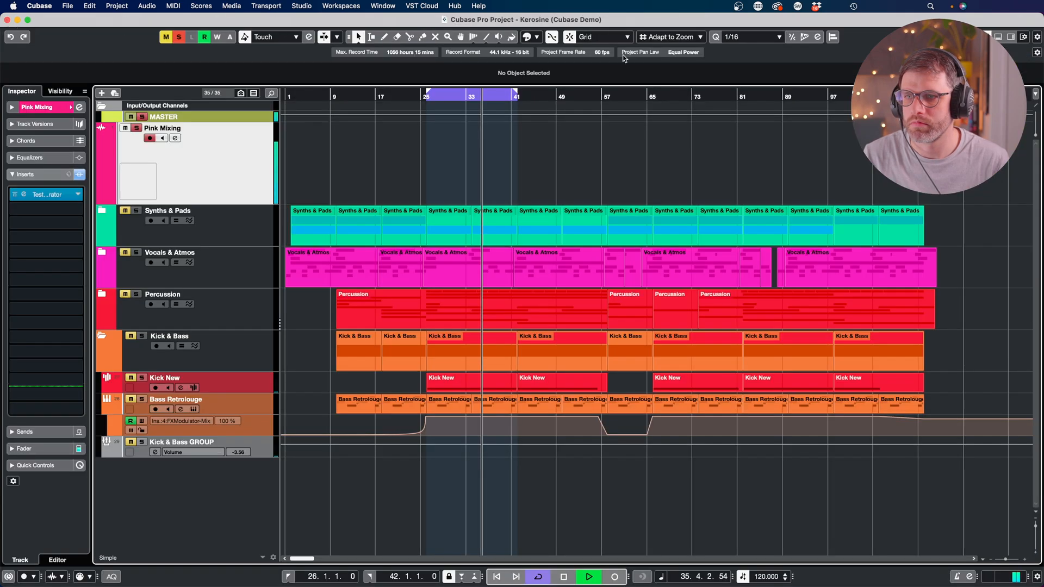
pyautogui.click(101, 252)
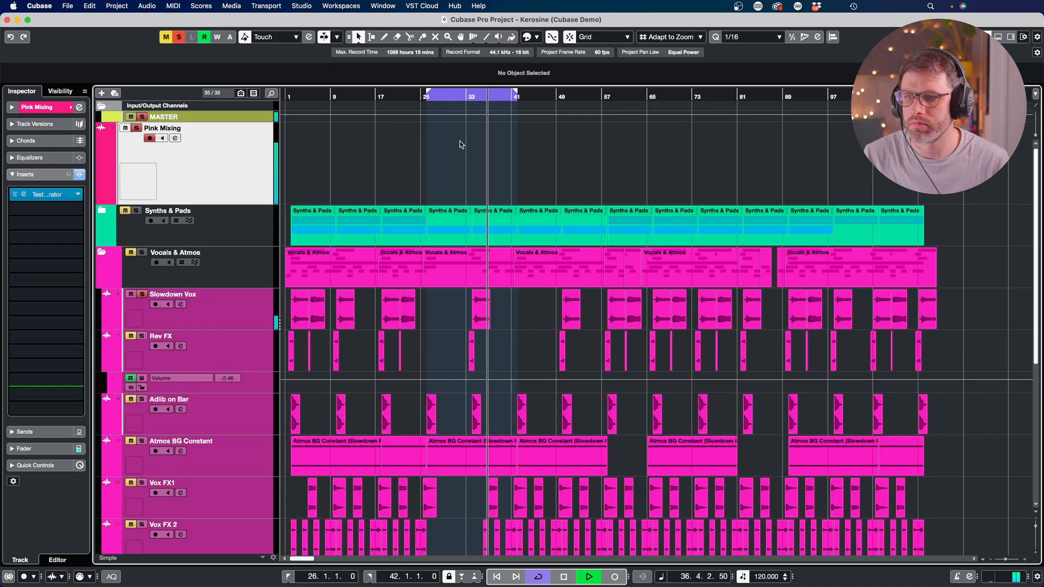
# - Replay the soloed Slowdown Vox against the pink noise from around bar 34, and stop playback
pyautogui.click(473, 97)
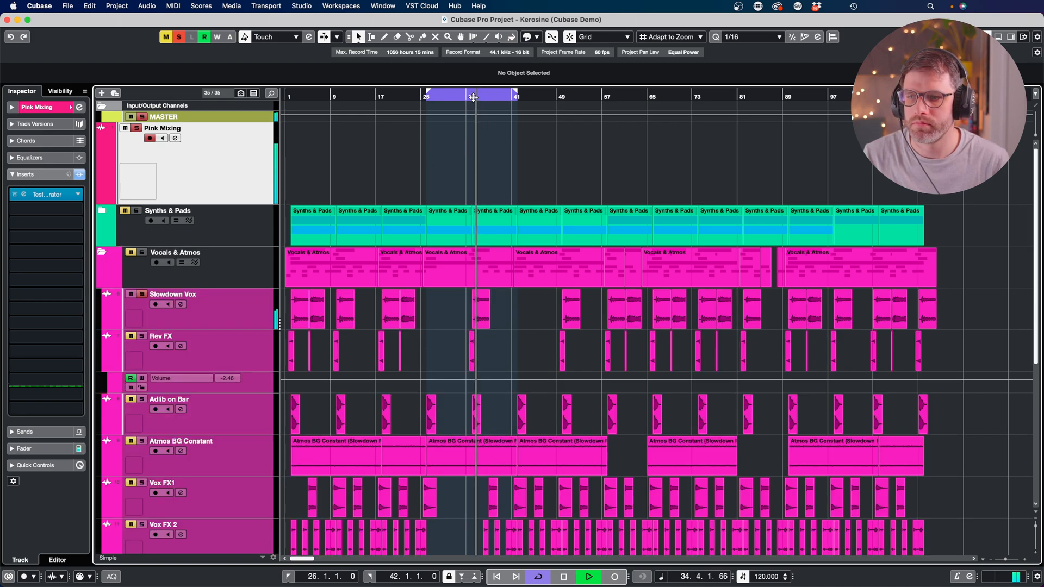
pyautogui.click(473, 98)
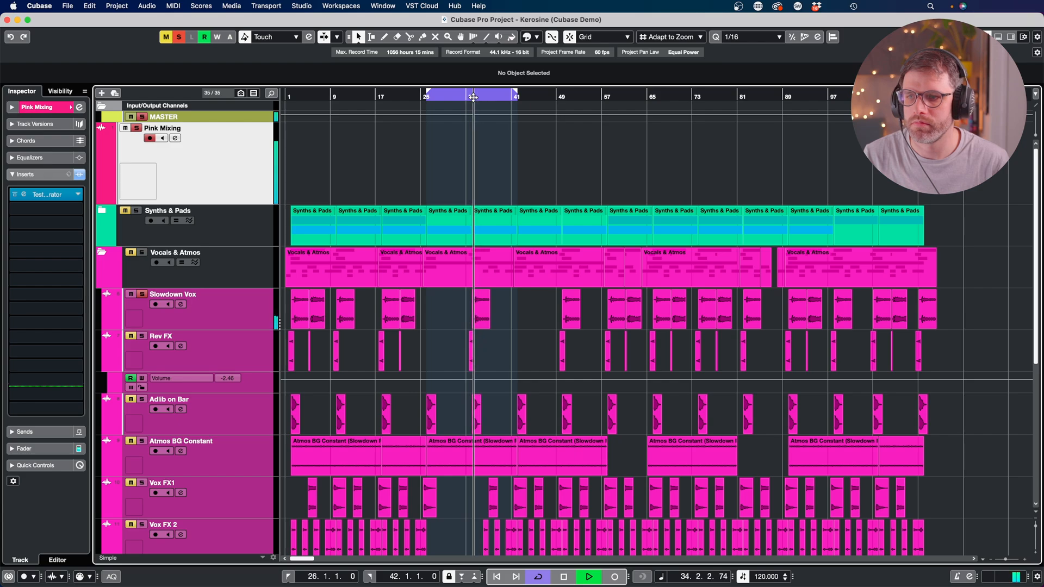
pyautogui.press('space')
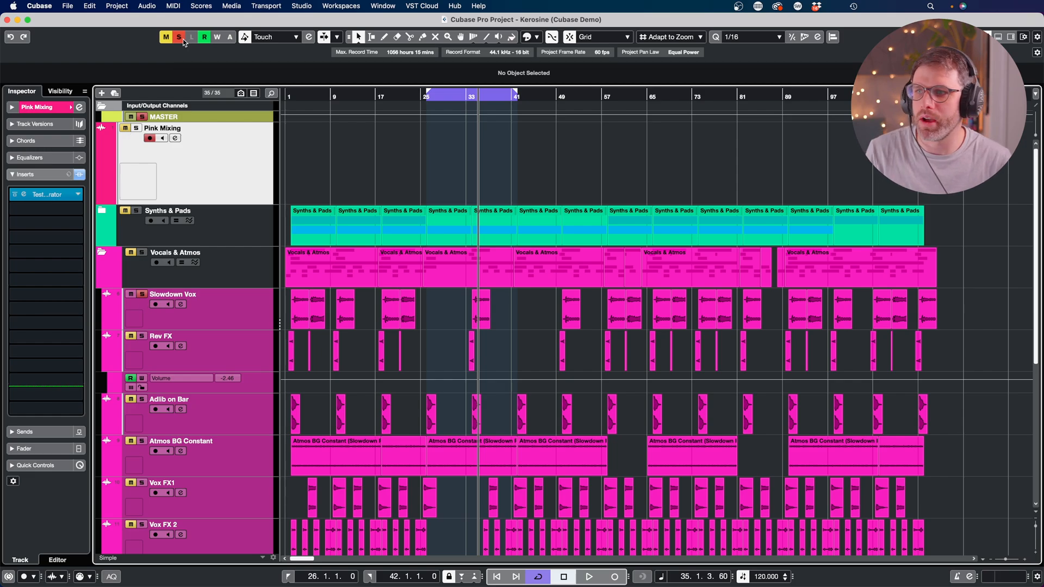
# - Bypass the MASTER channel's inserts in the mixer and move its Raiser insert up one slot
pyautogui.press('F3')
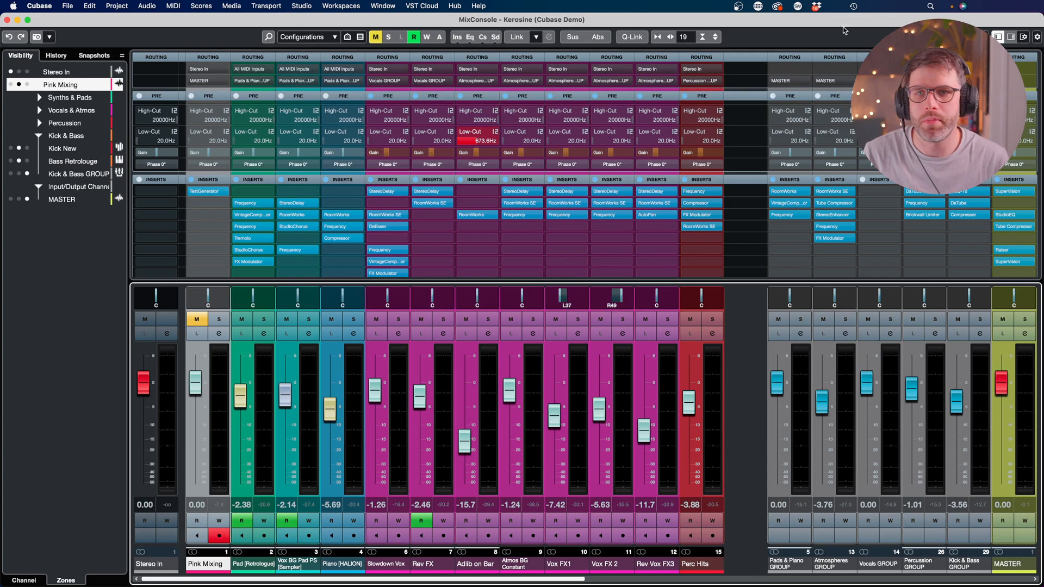
pyautogui.moveTo(848, 21); pyautogui.dragTo(612, 20)
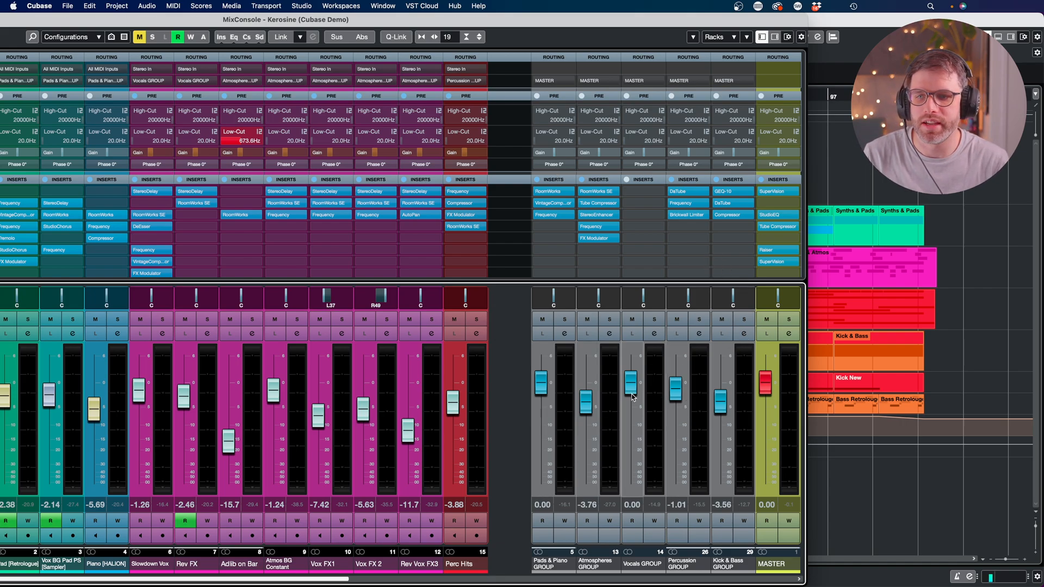
pyautogui.click(761, 180)
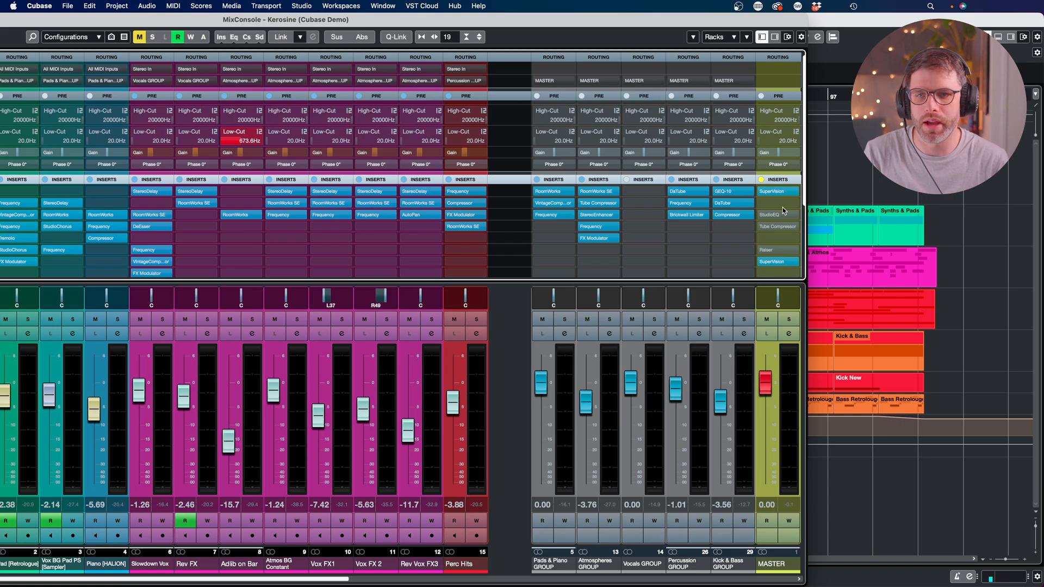
pyautogui.moveTo(780, 249); pyautogui.dragTo(778, 240)
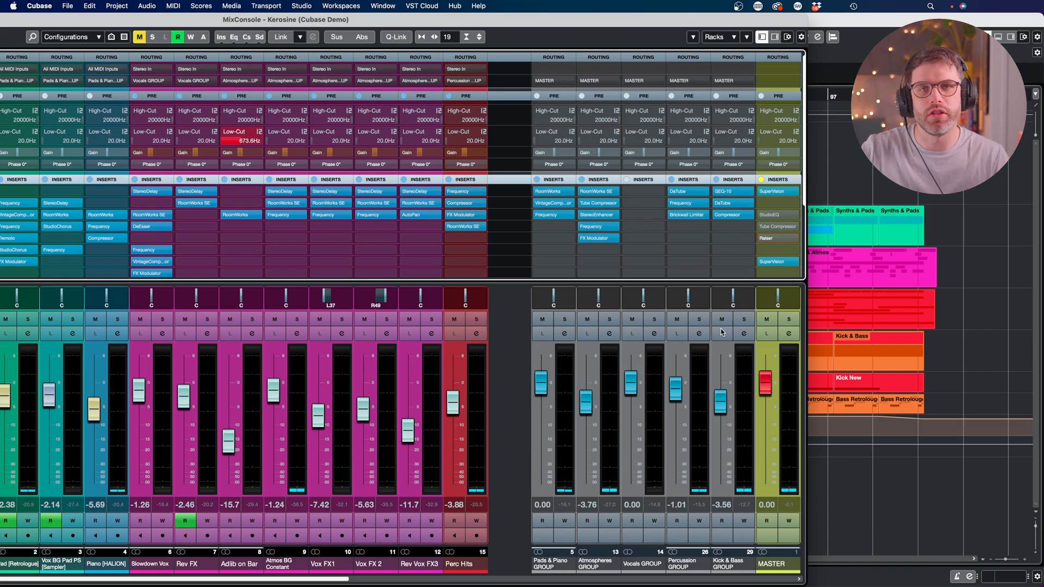
# - Compare the mix with and without the MASTER channel's StudioEQ during playback, leaving the EQ active and closing its window
pyautogui.click(772, 214)
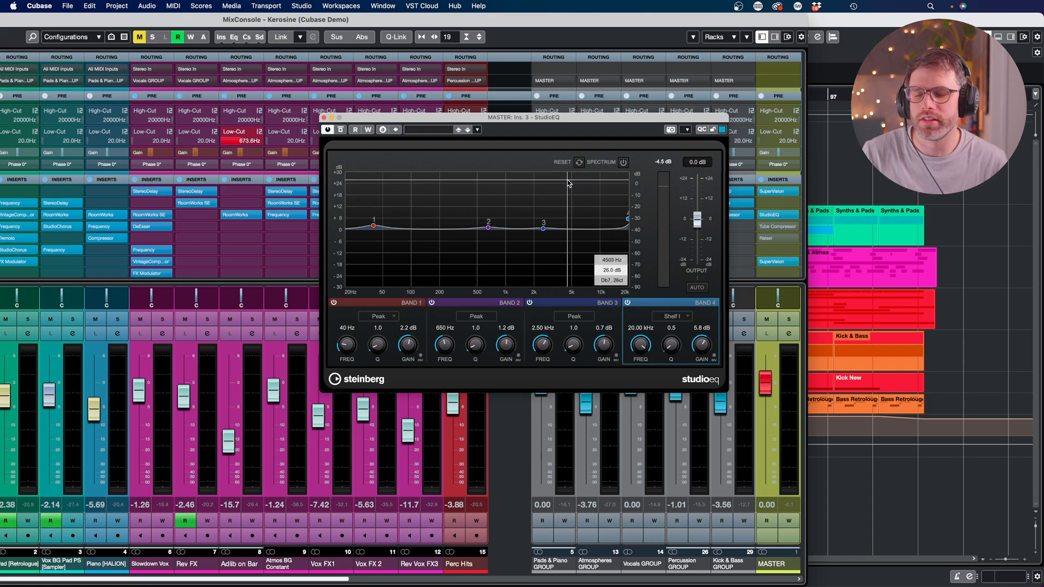
pyautogui.click(341, 131)
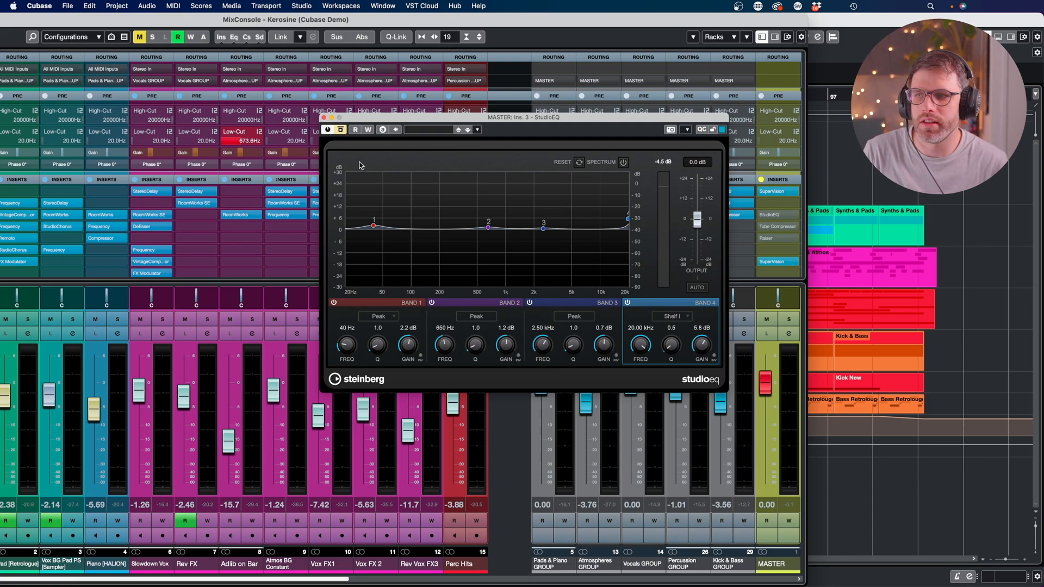
pyautogui.press('space')
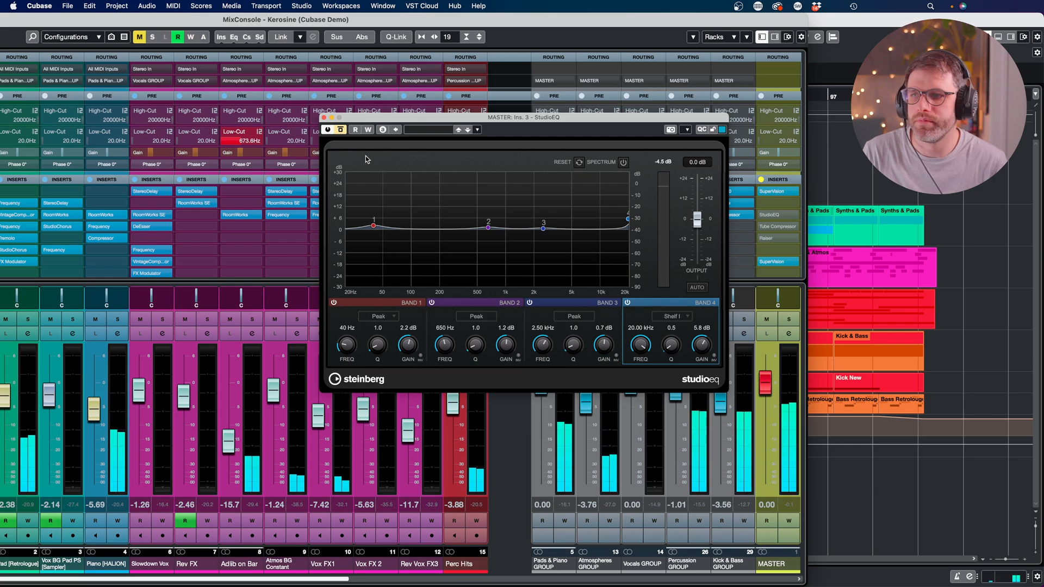
pyautogui.click(340, 130)
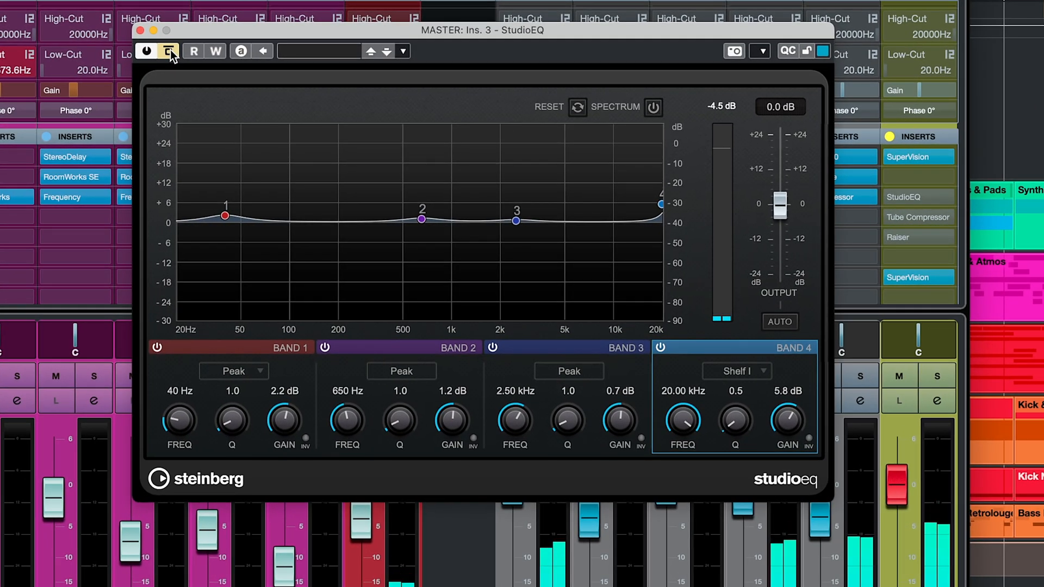
pyautogui.click(169, 51)
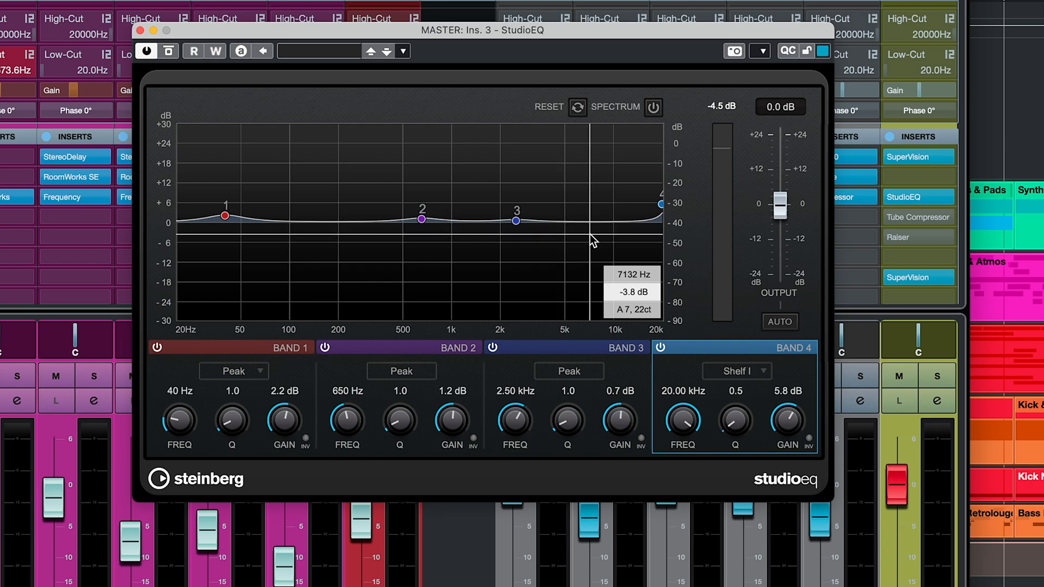
pyautogui.click(140, 31)
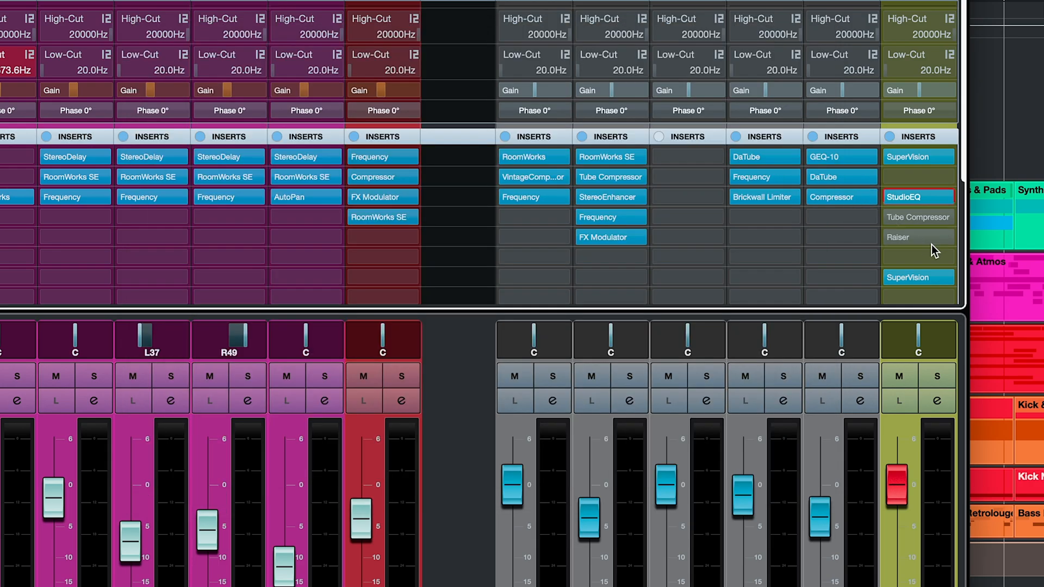
# - Open the MASTER channel's Tube Compressor and browse its presets, keeping Kerosine Settings loaded
pyautogui.click(905, 213)
pyautogui.moveTo(904, 18); pyautogui.dragTo(505, 53)
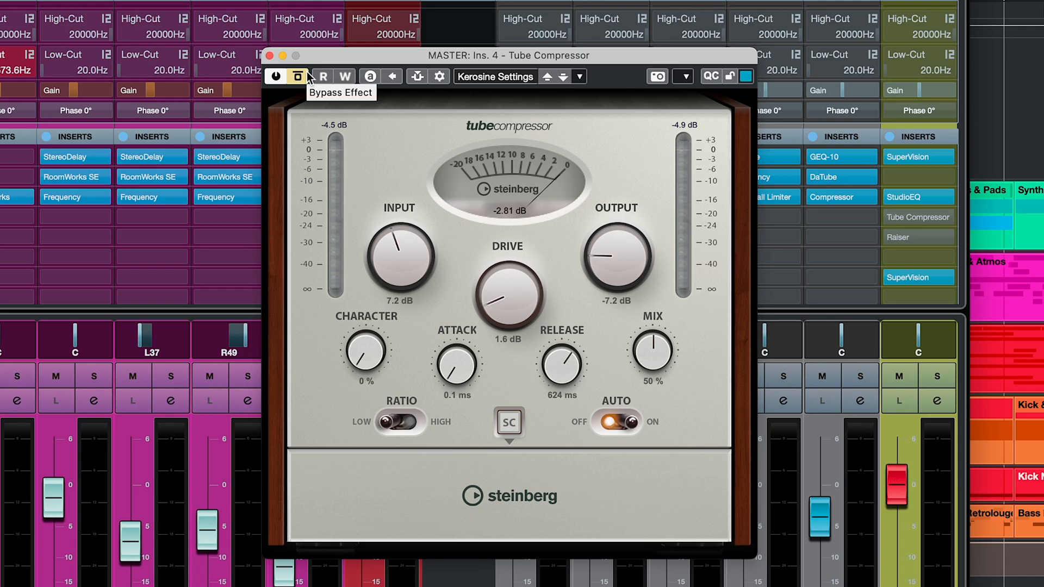
pyautogui.click(474, 77)
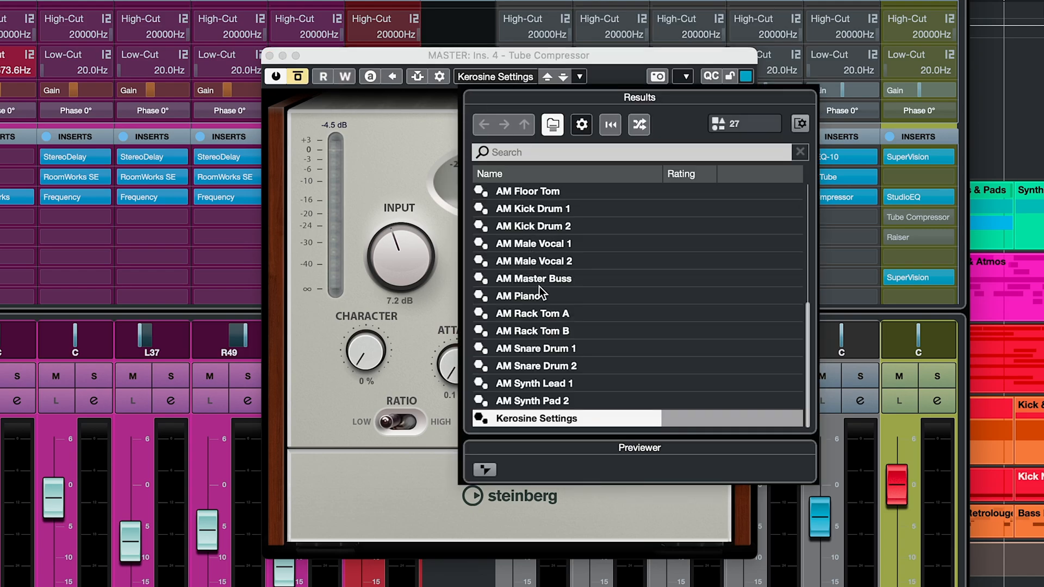
pyautogui.scroll(5, 539, 286)
pyautogui.scroll(-5, 539, 289)
pyautogui.click(418, 165)
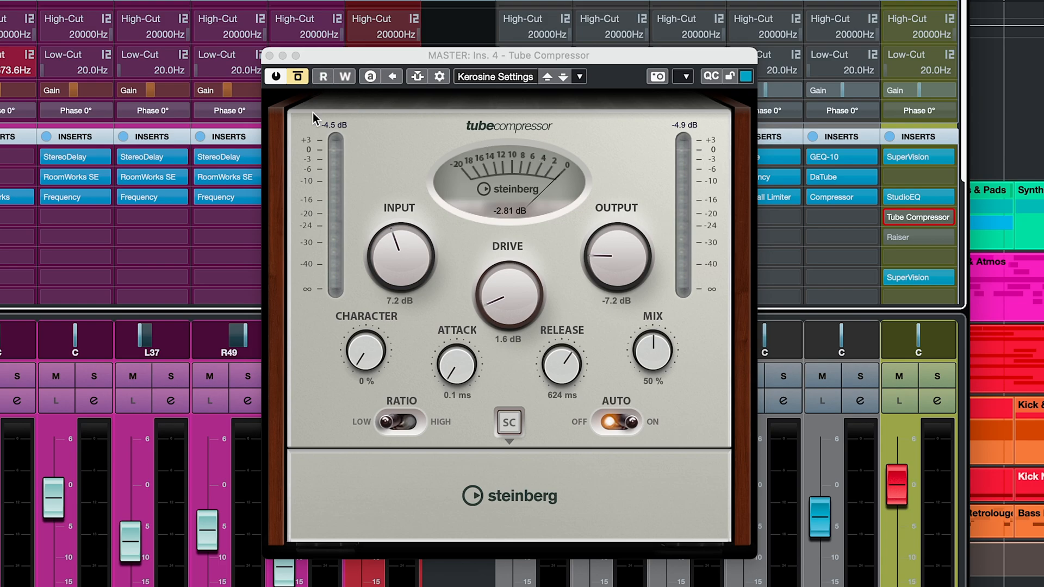
# - Toggle the Tube Compressor's bypass repeatedly during playback to compare its effect on the mix, leaving the compressor active
pyautogui.click(301, 76)
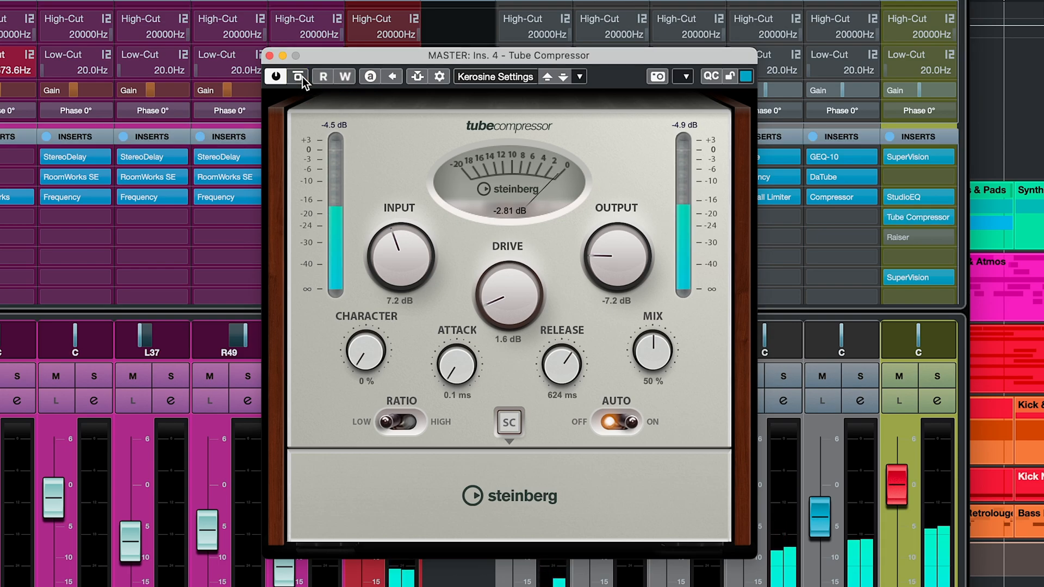
pyautogui.click(302, 77)
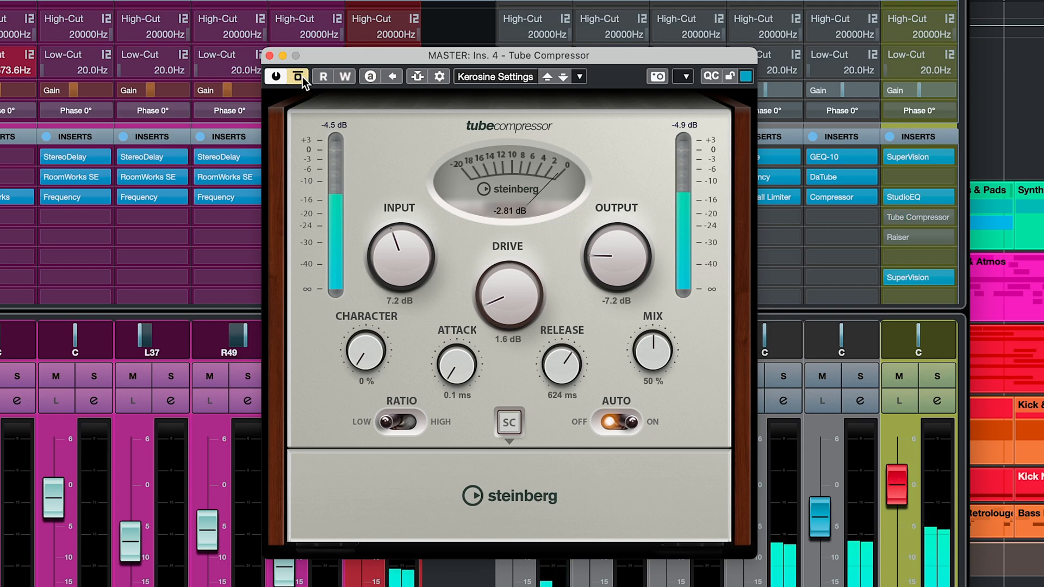
pyautogui.click(303, 76)
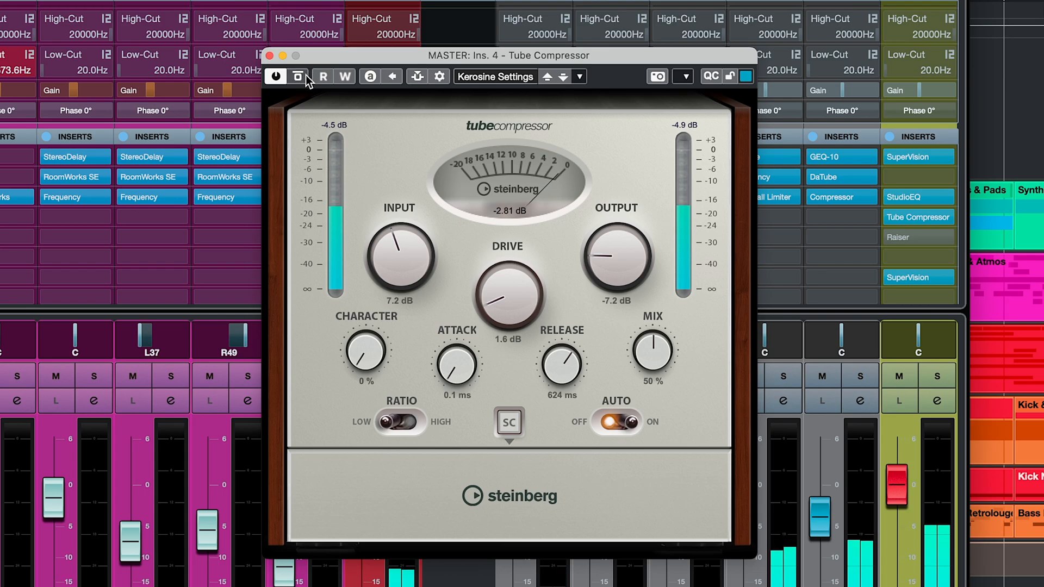
pyautogui.click(306, 77)
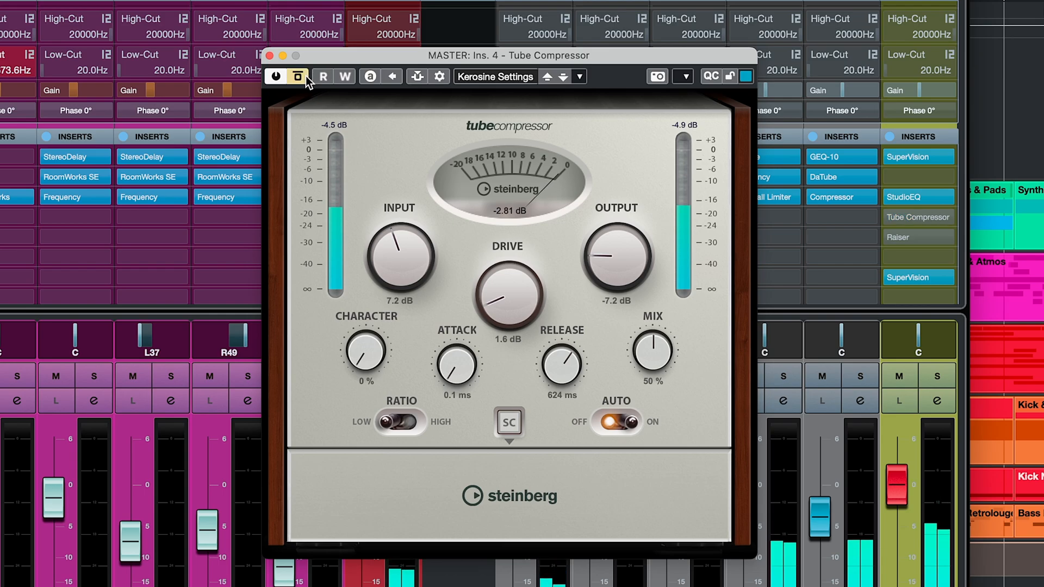
pyautogui.click(305, 76)
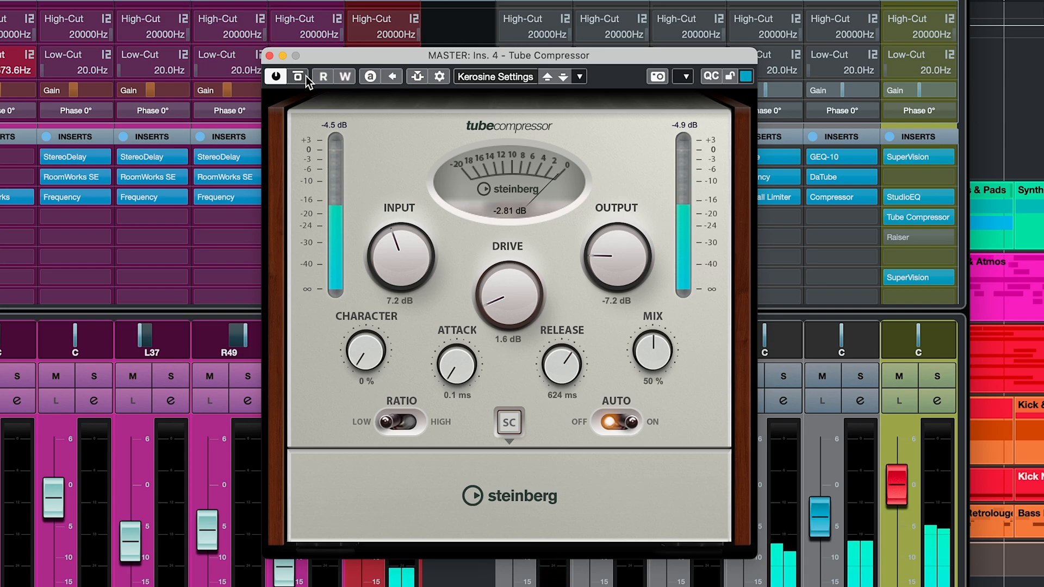
pyautogui.click(305, 76)
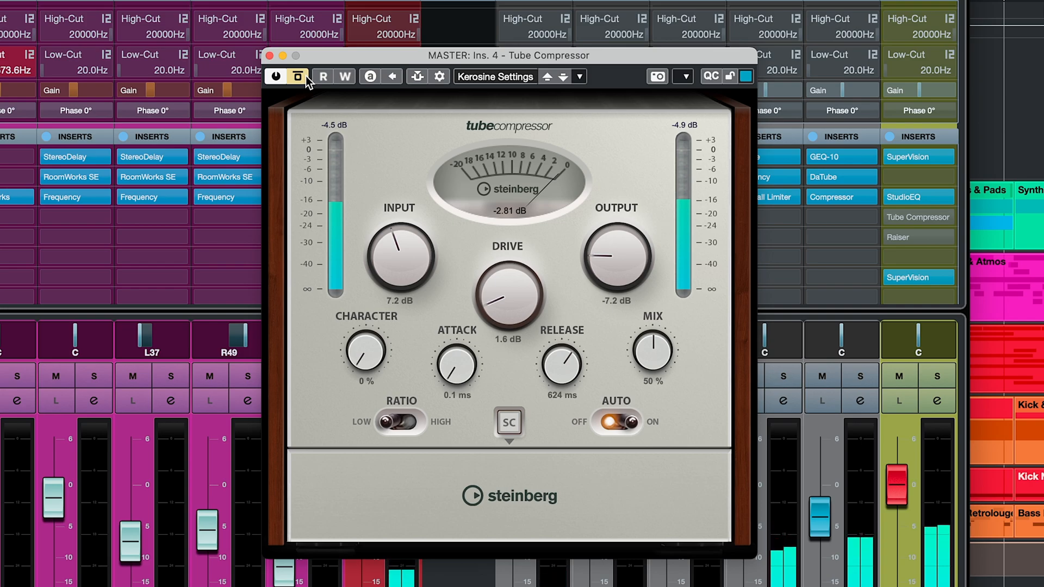
pyautogui.click(305, 76)
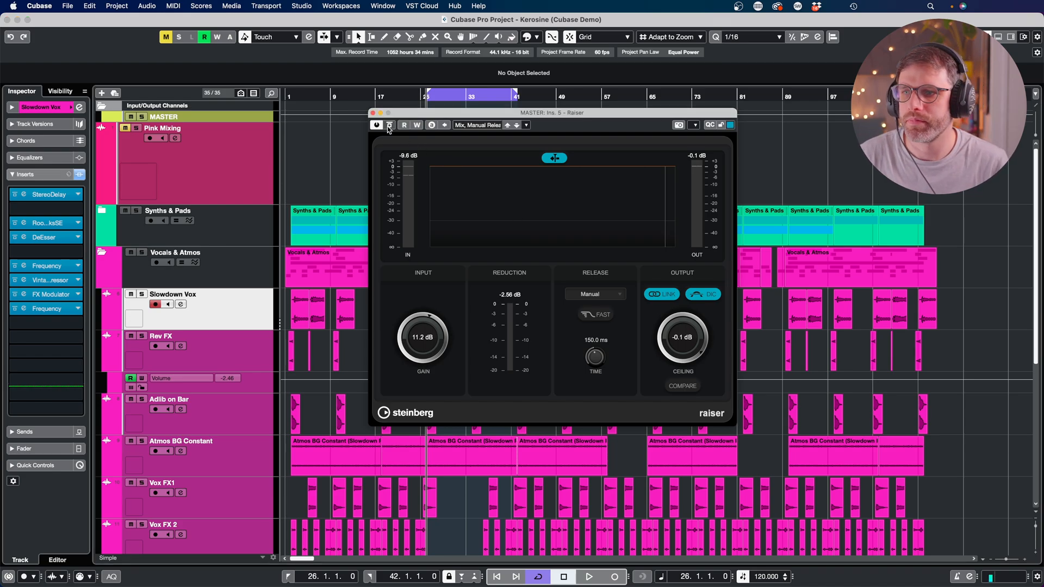
# - Compare the mix with and without the MASTER channel's Raiser during playback, leaving it active, and close its window
pyautogui.press('space')
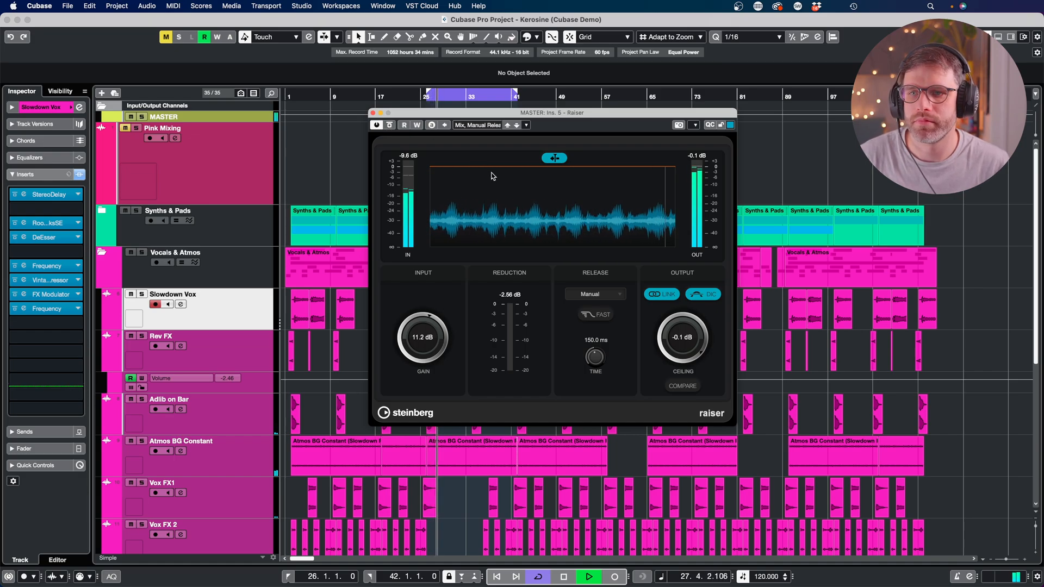
pyautogui.click(390, 126)
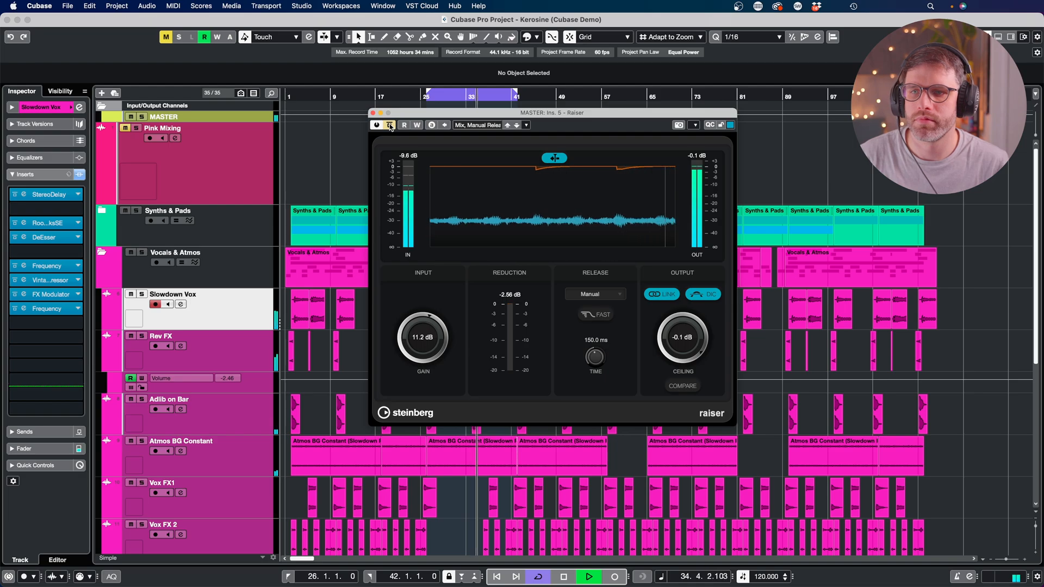
pyautogui.click(390, 125)
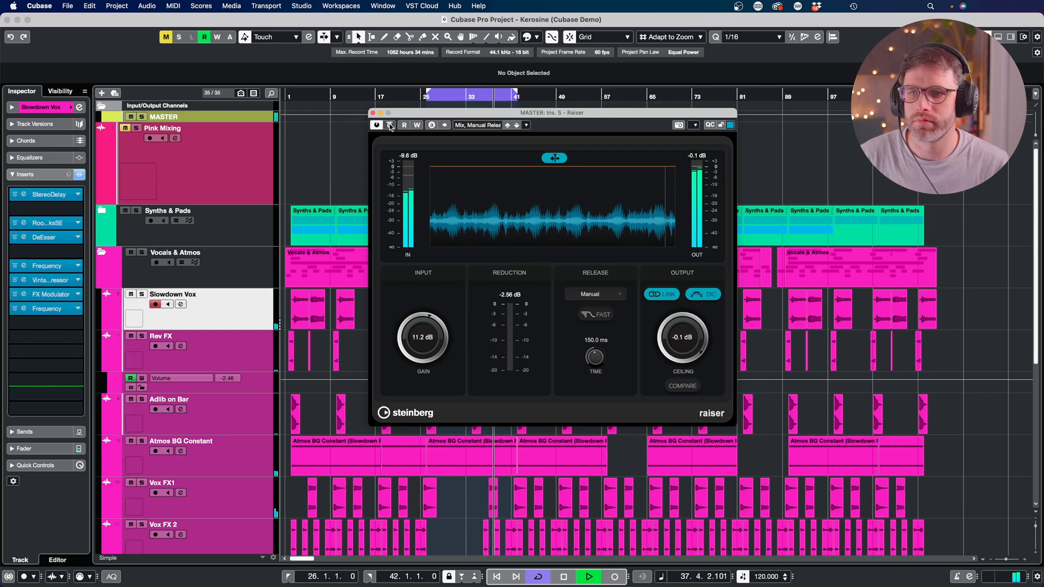
pyautogui.press('space')
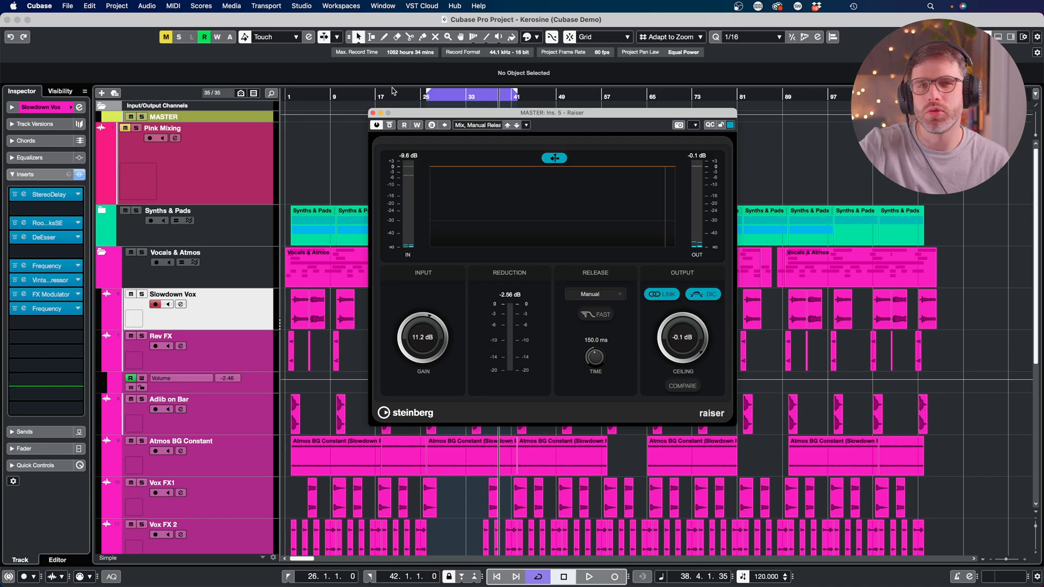
pyautogui.click(373, 113)
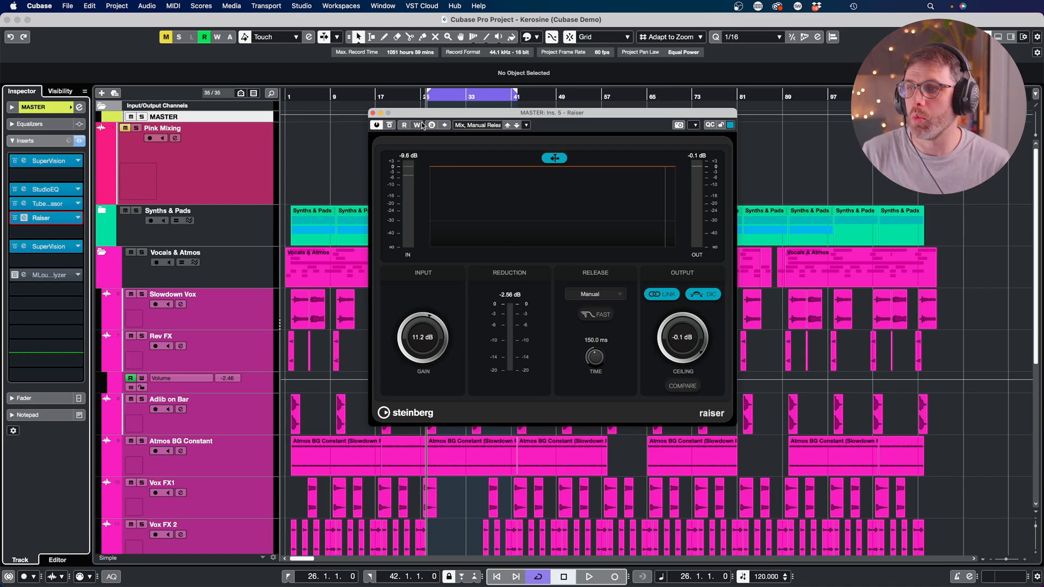
pyautogui.click(373, 113)
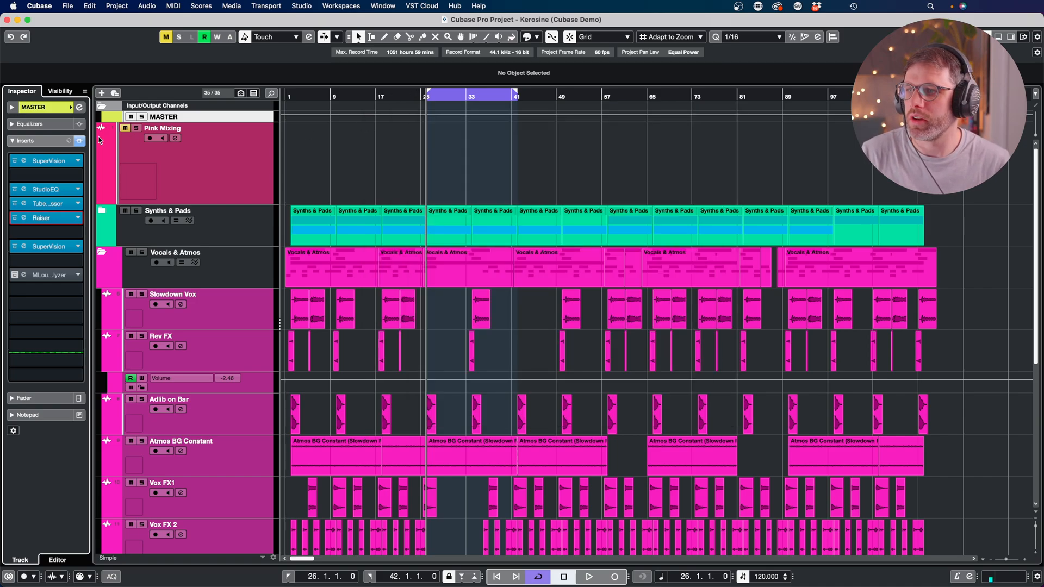
# - Bypass all MASTER inserts, start playback, and re-enable them to hear the combined effect of the mastering chain
pyautogui.click(79, 142)
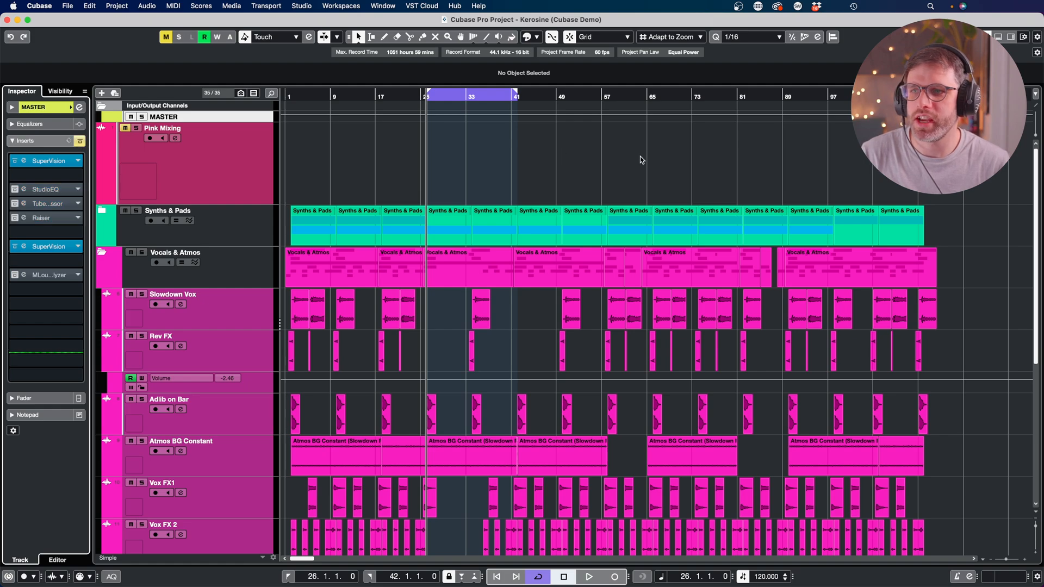
pyautogui.press('space')
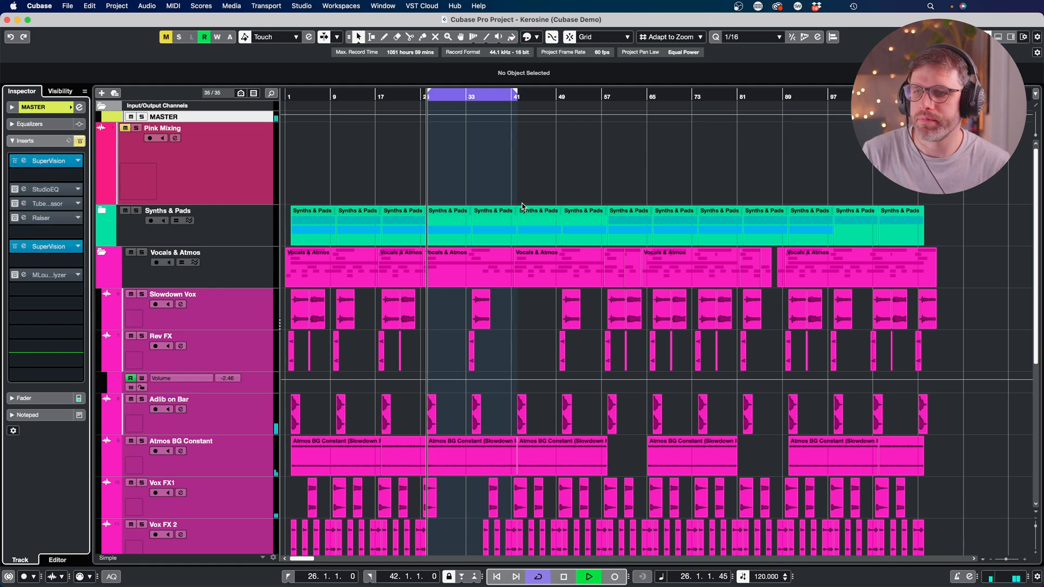
pyautogui.click(81, 141)
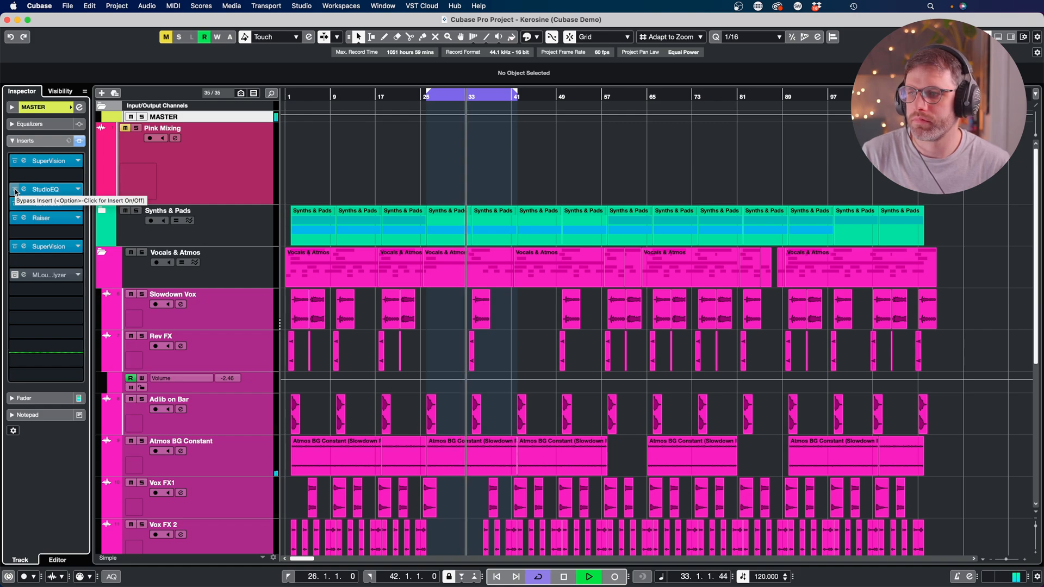
# - Bypass the StudioEQ and Tube Compressor inserts on MASTER and arrange both plug-in windows side by side
pyautogui.click(15, 190)
pyautogui.click(15, 204)
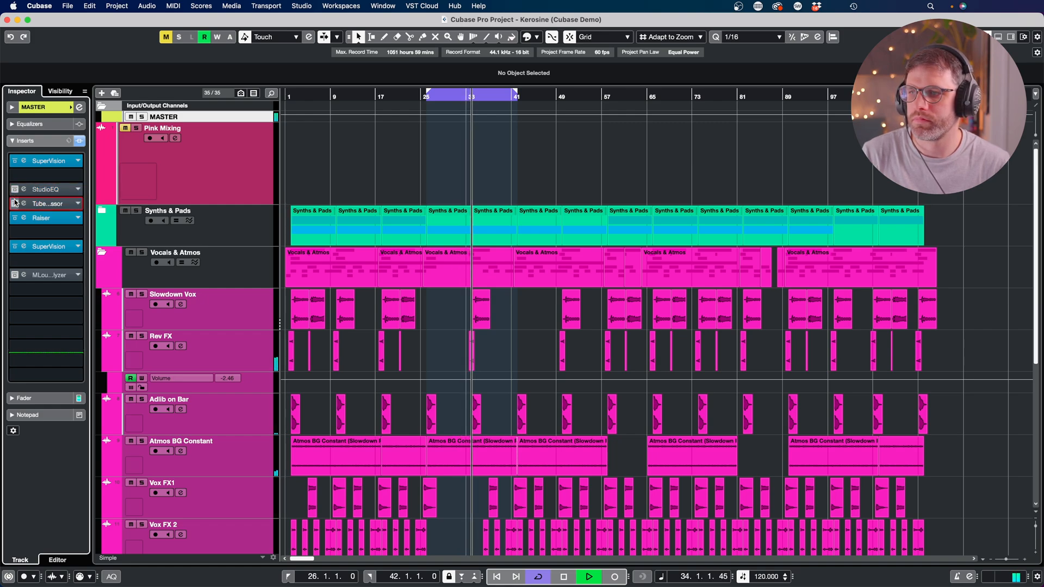
pyautogui.click(24, 204)
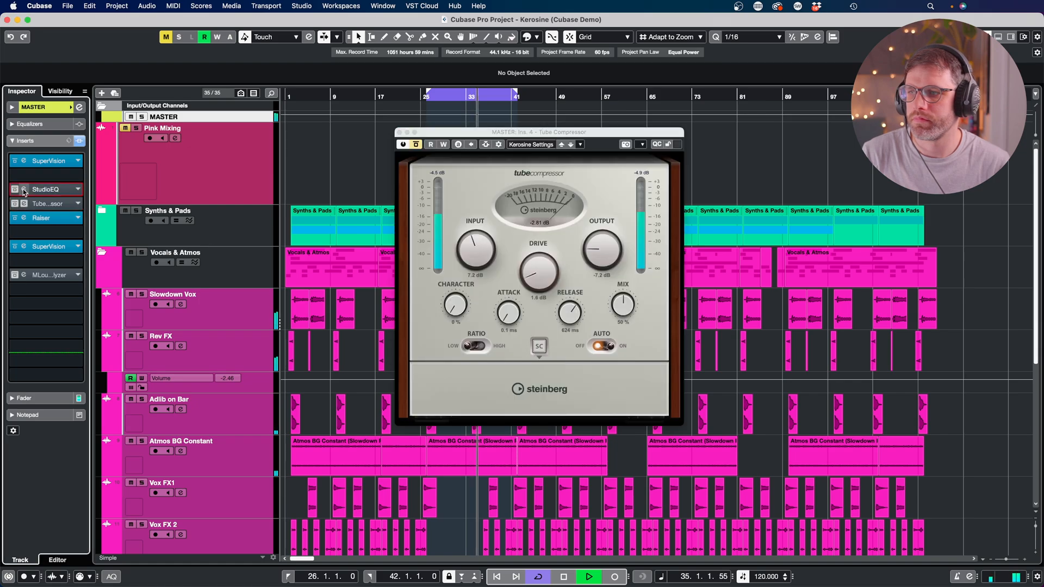
pyautogui.click(24, 190)
pyautogui.moveTo(495, 116); pyautogui.dragTo(770, 170)
pyautogui.moveTo(543, 130); pyautogui.dragTo(421, 105)
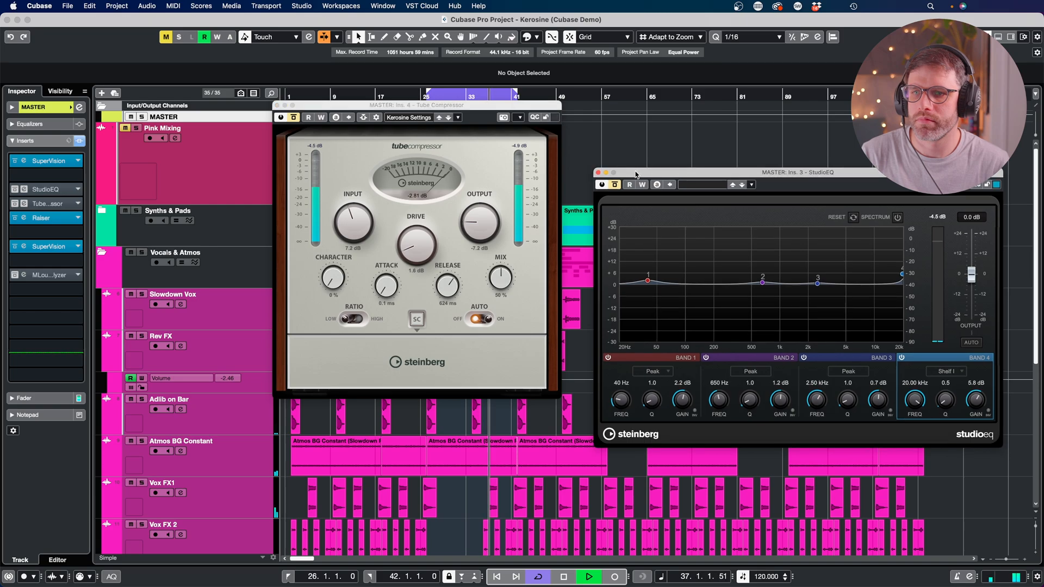
# - Compare the mix with StudioEQ and Tube Compressor active and with both bypassed on MASTER, leaving both bypassed and stopping playback
pyautogui.moveTo(617, 173); pyautogui.dragTo(592, 141)
pyautogui.click(591, 153)
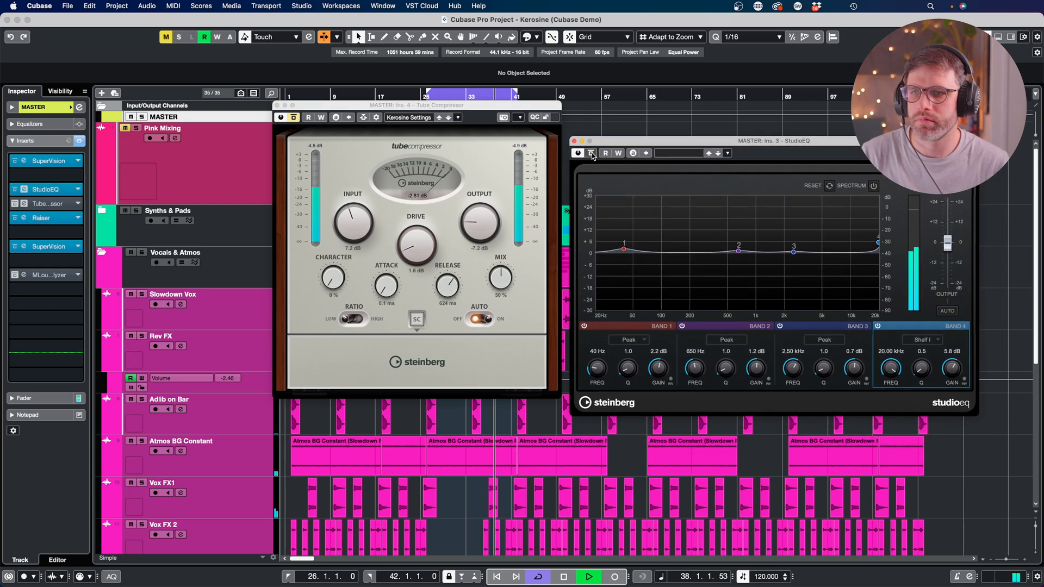
pyautogui.click(294, 118)
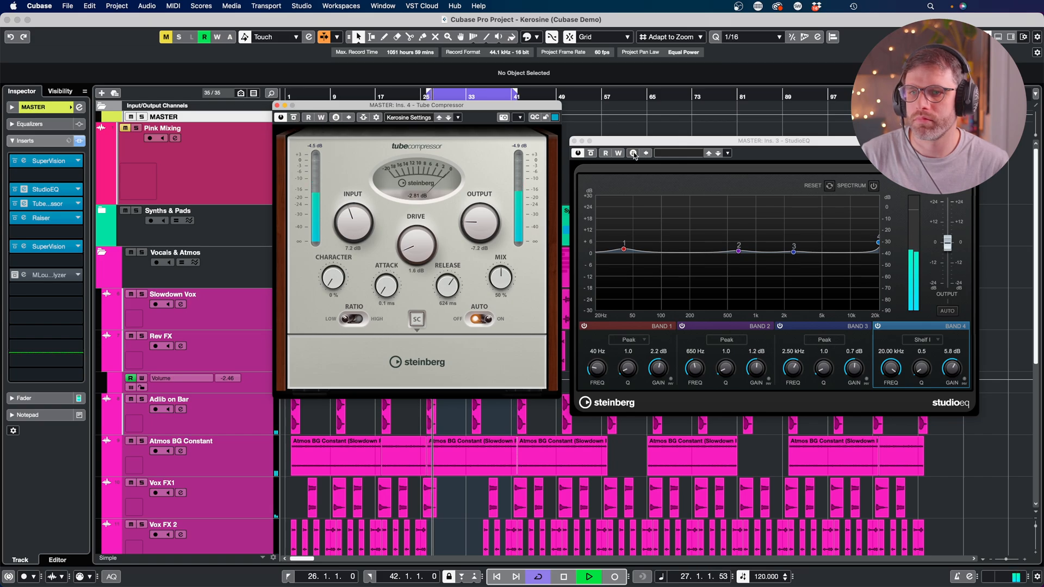
pyautogui.click(591, 153)
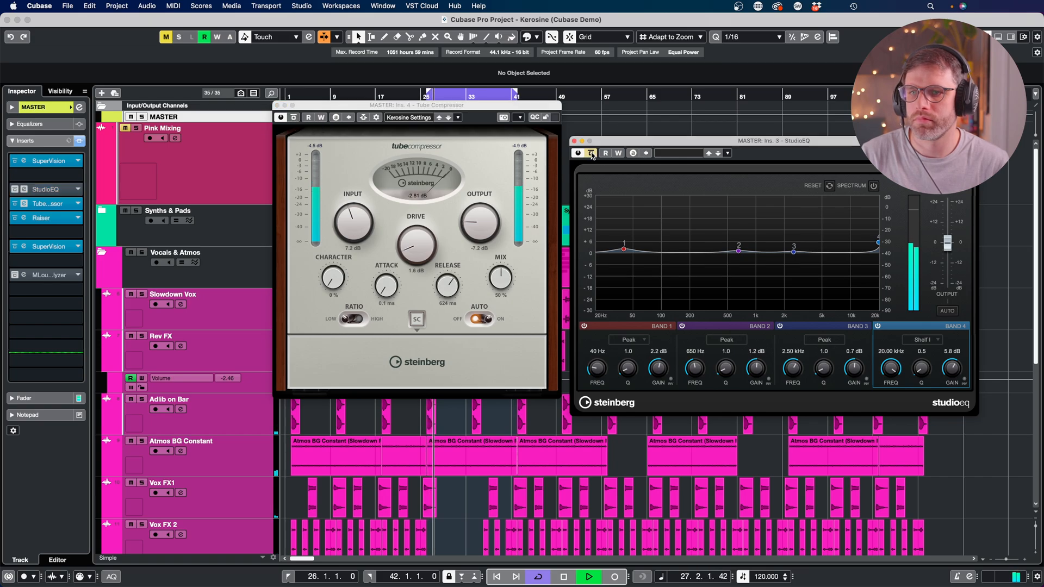
pyautogui.click(294, 118)
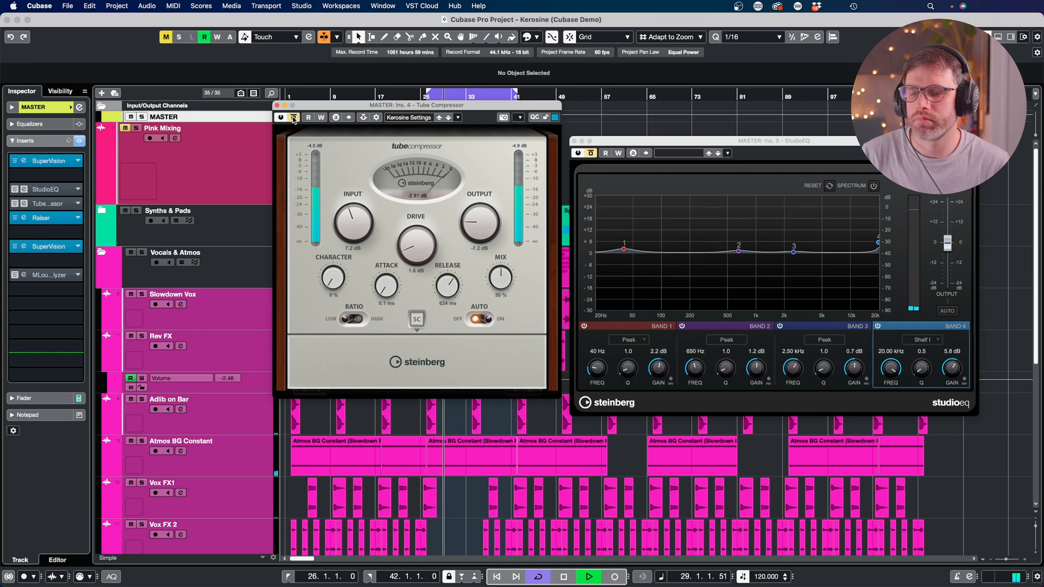
pyautogui.press('space')
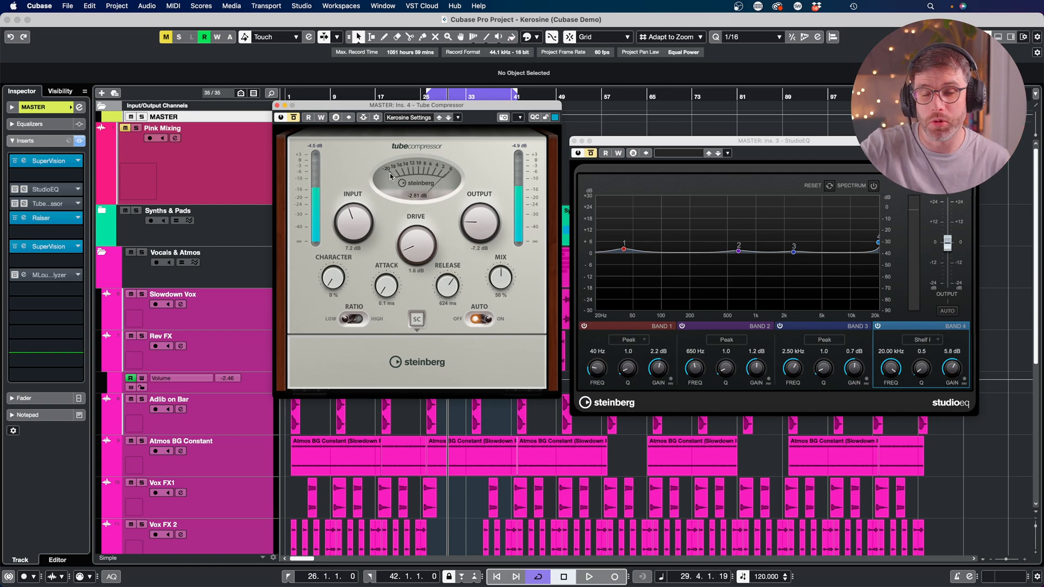
# - Reactivate the bypassed Tube Compressor insert on MASTER
pyautogui.click(293, 118)
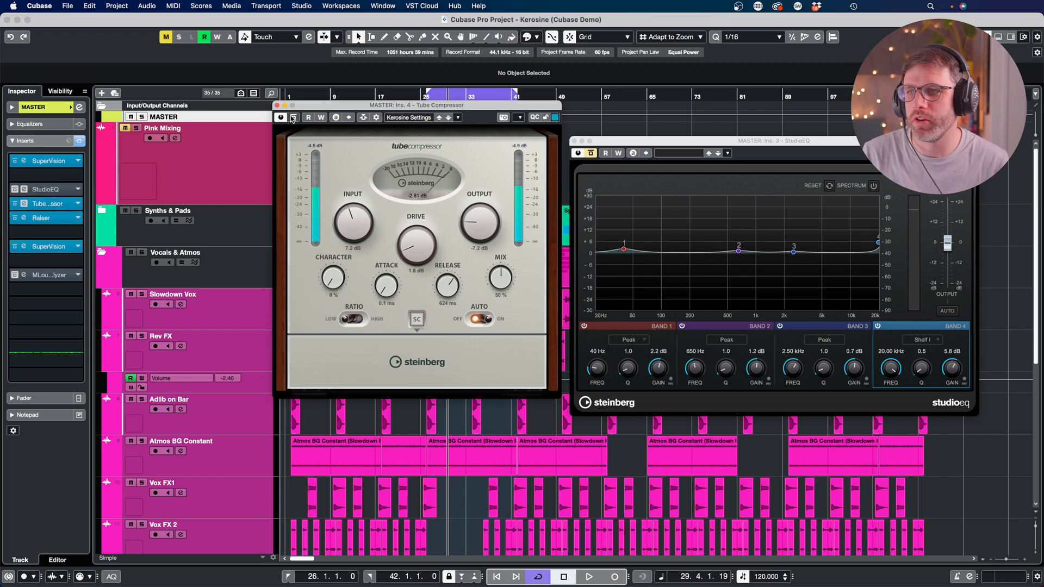